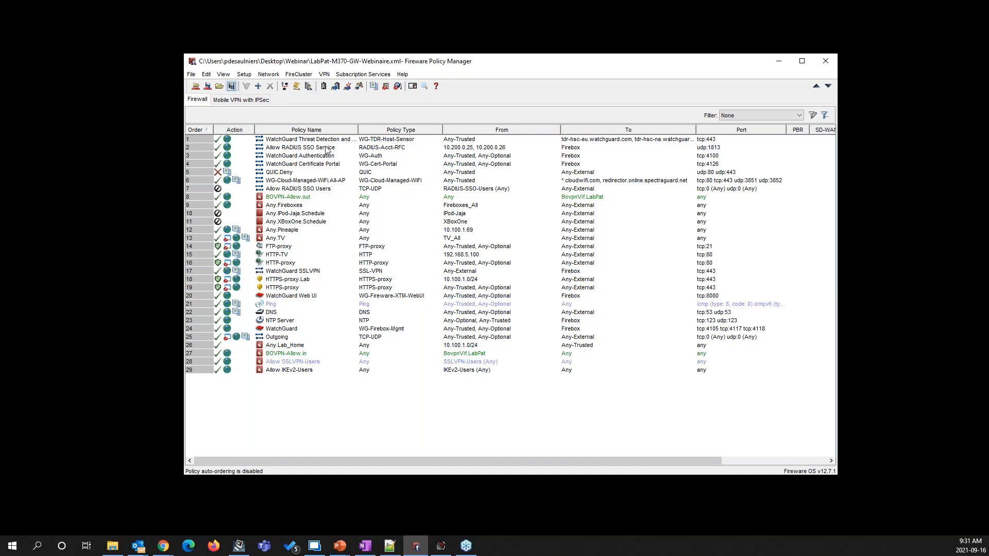
Start the FireCluster Setup Wizard and accept an Active/Passive cluster with cluster ID 50
key("alt+Tab")
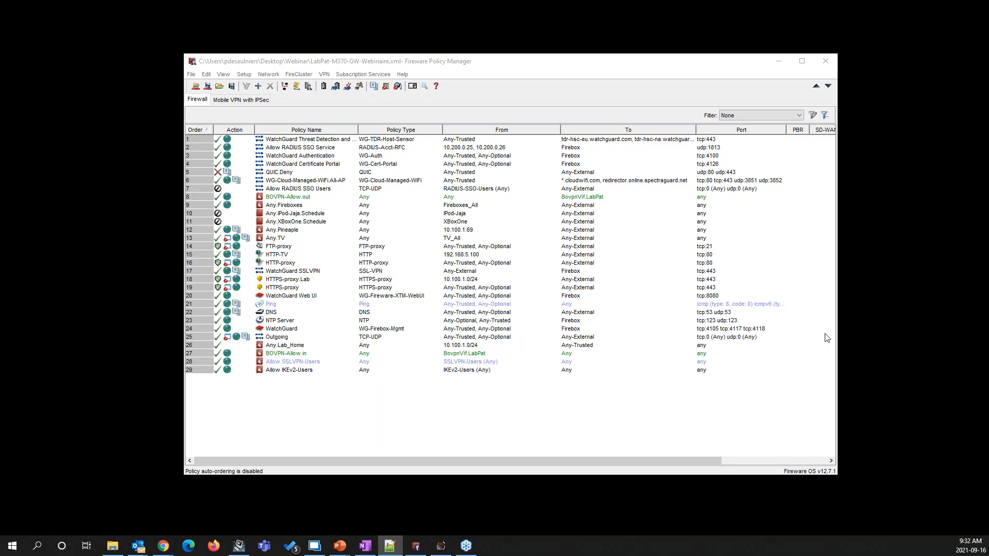
left_click(307, 63)
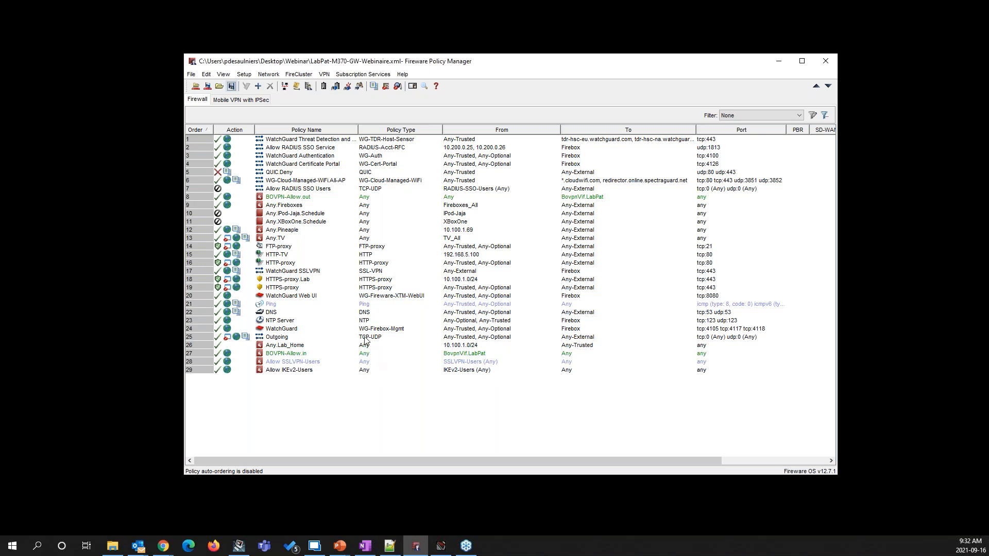
left_click(303, 77)
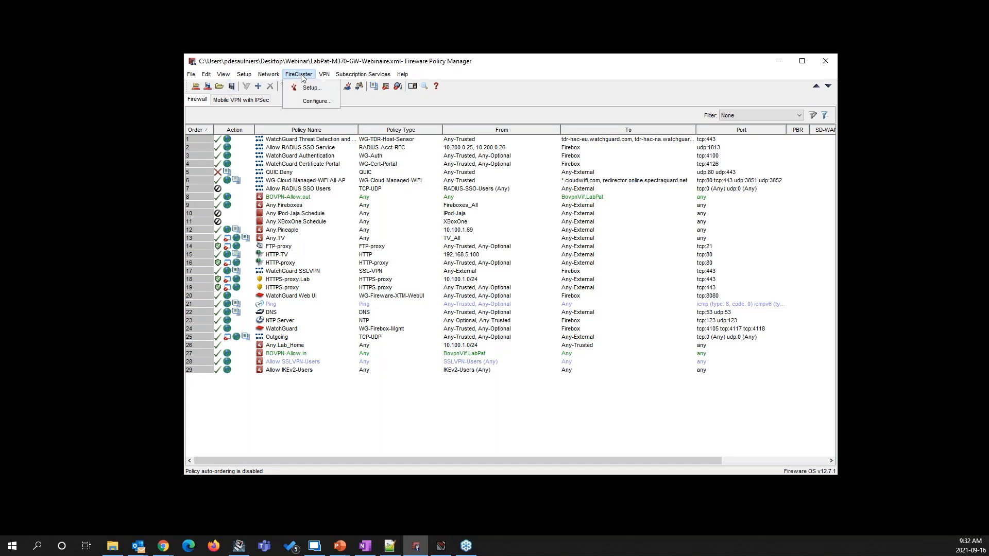
left_click(310, 90)
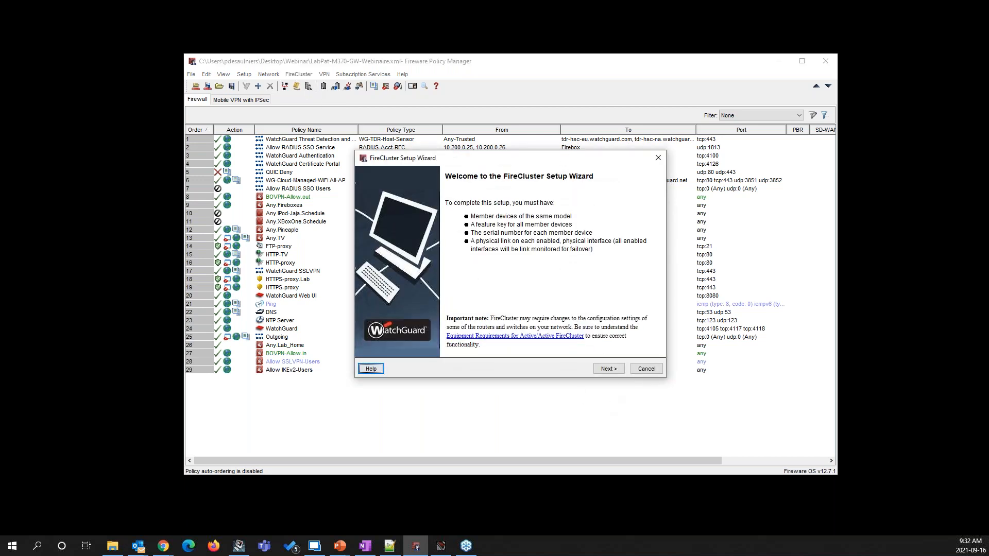
left_click(607, 370)
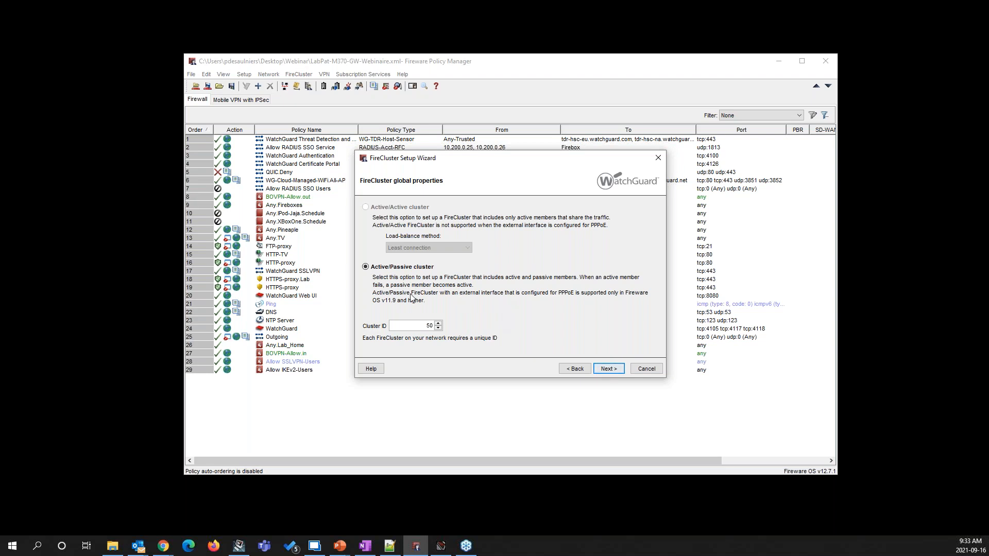
left_click(426, 325)
left_click(608, 369)
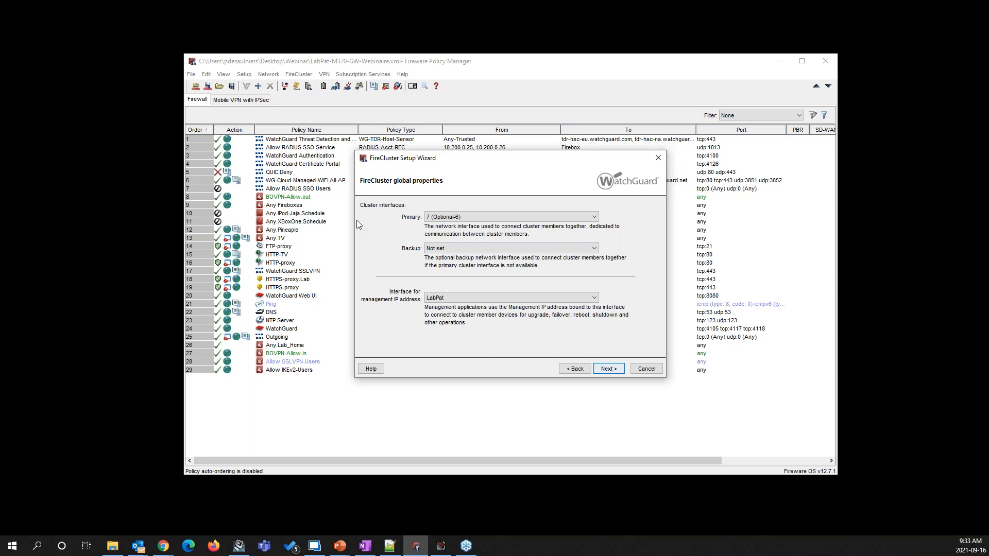
Set the primary cluster interface to 7 (Optional-6), the backup to 6 (Optional-5) and the management IP address interface to LabPat
left_click(475, 216)
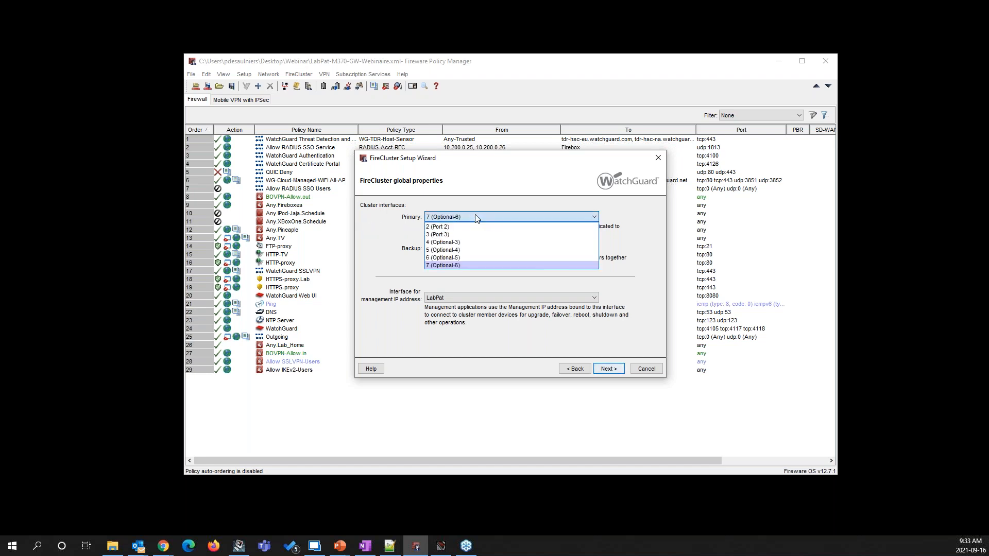
left_click(462, 267)
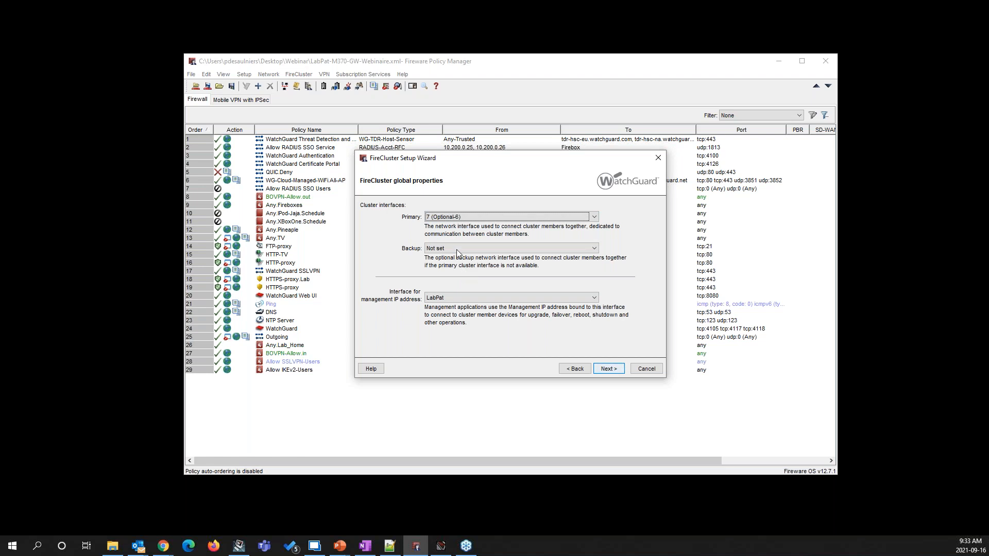
left_click(456, 248)
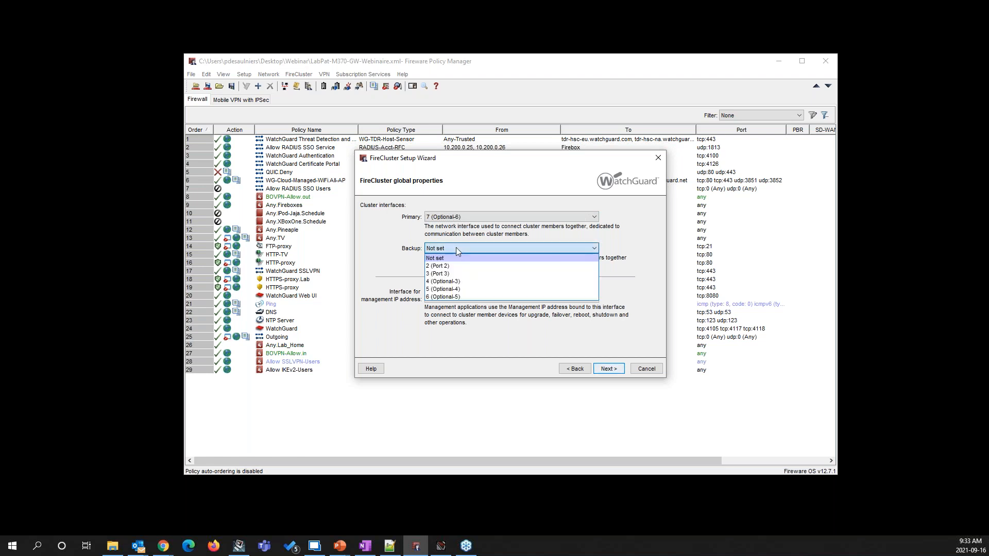
left_click(477, 298)
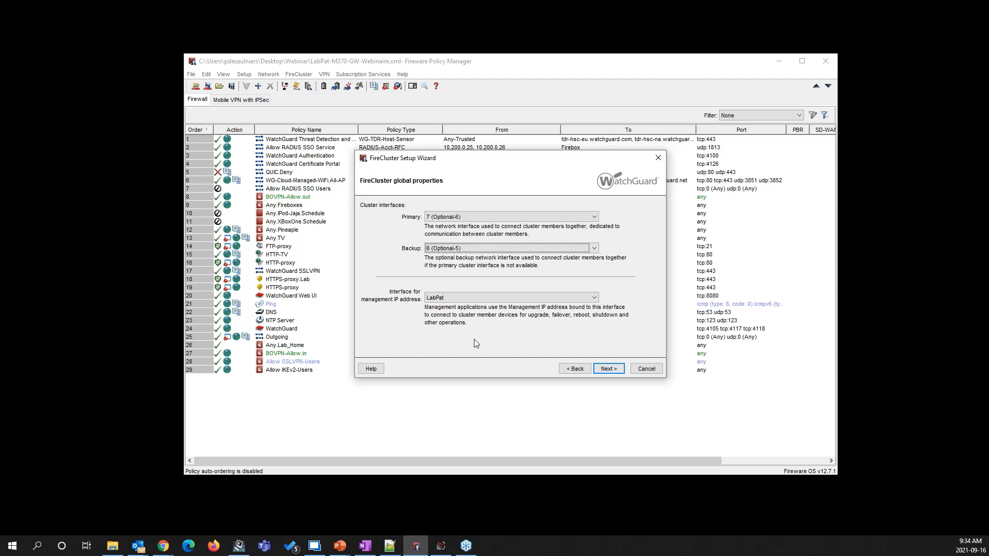
left_click(593, 299)
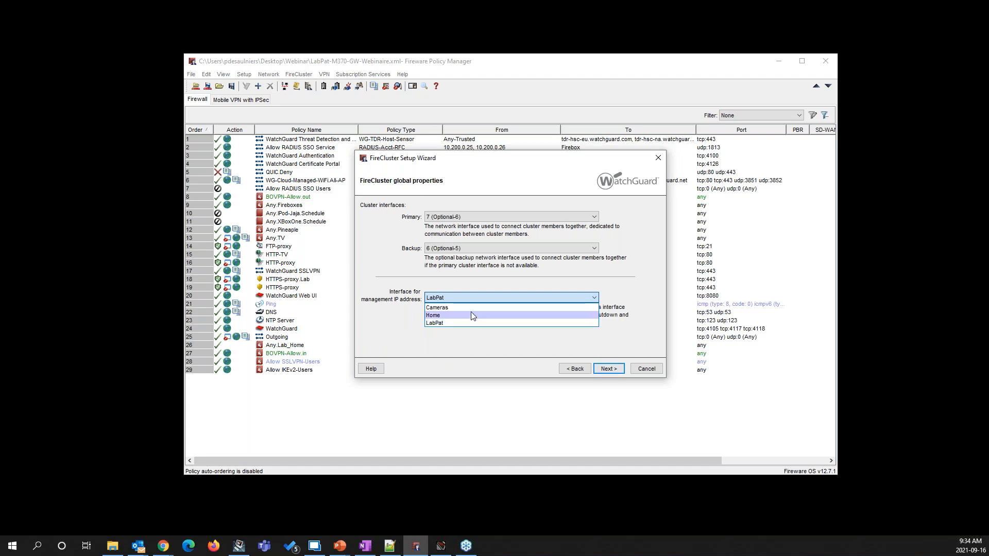
left_click(452, 323)
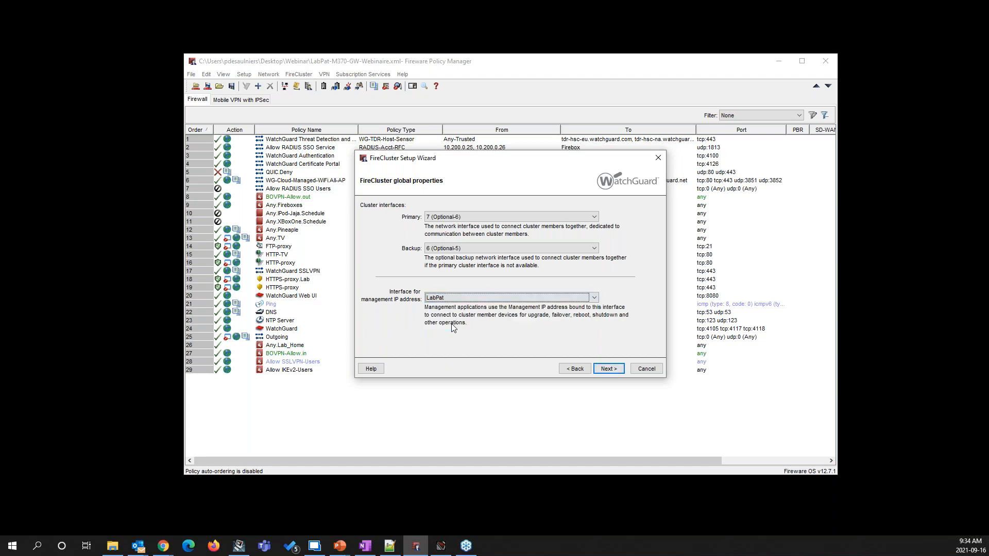
left_click(613, 369)
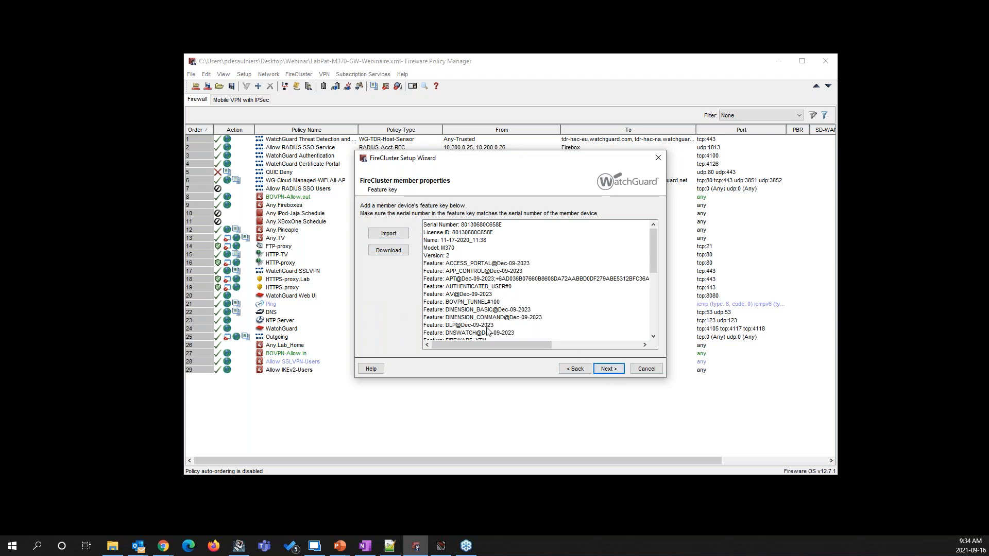
Review the first member's feature key, including its licence ID and feature list, and accept it
scroll(487, 330, "down", 5)
scroll(515, 305, "up", 5)
left_click_drag(453, 233, 496, 234)
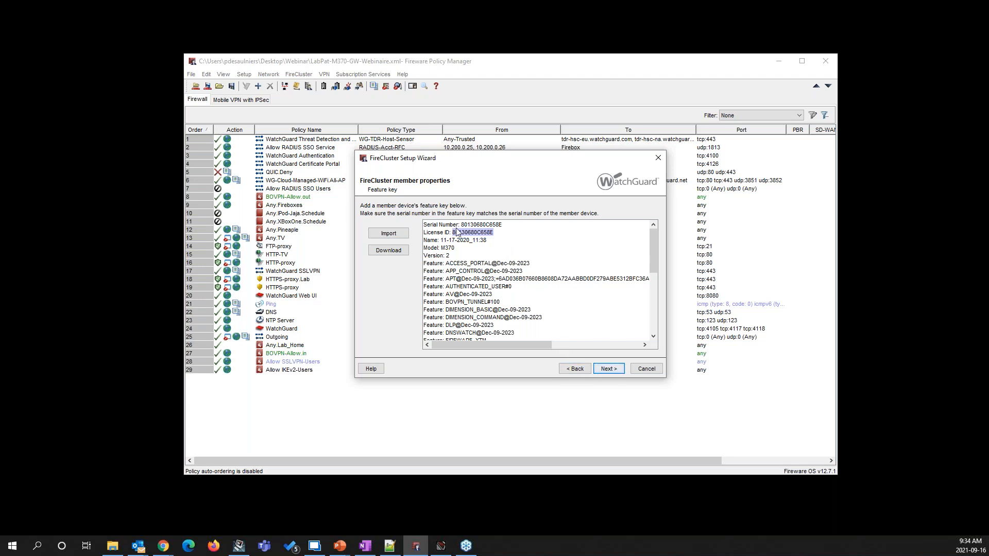
scroll(524, 269, "down", 2)
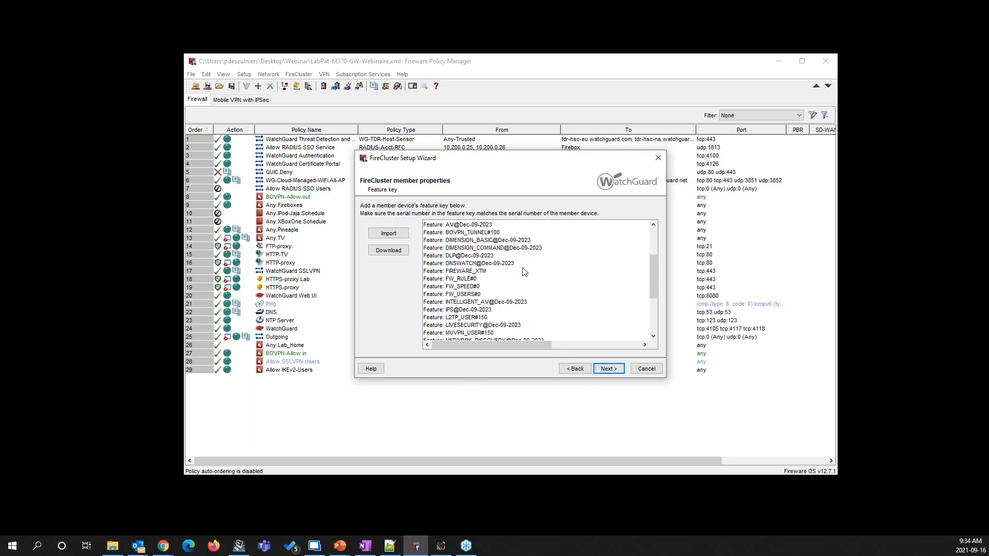
scroll(499, 298, "up", 2)
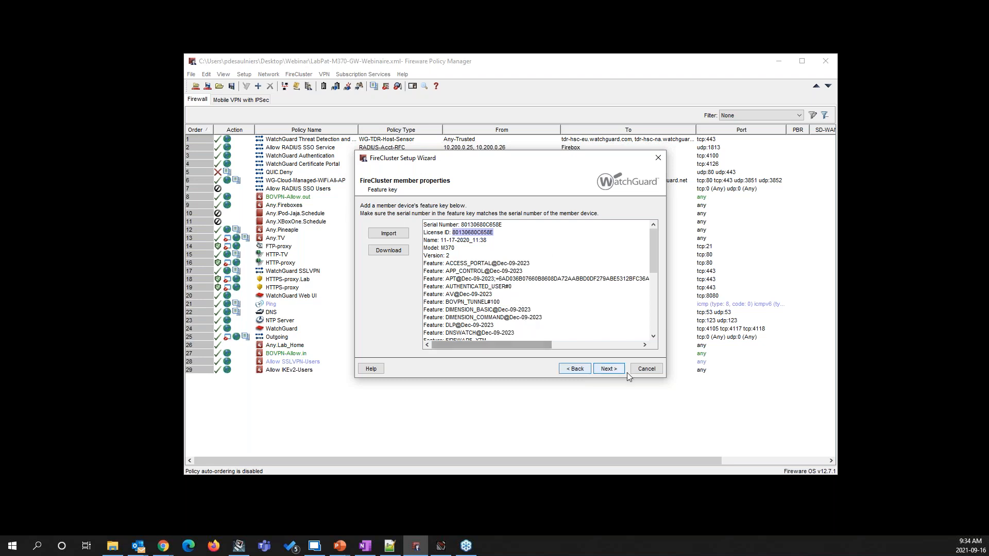
left_click(613, 370)
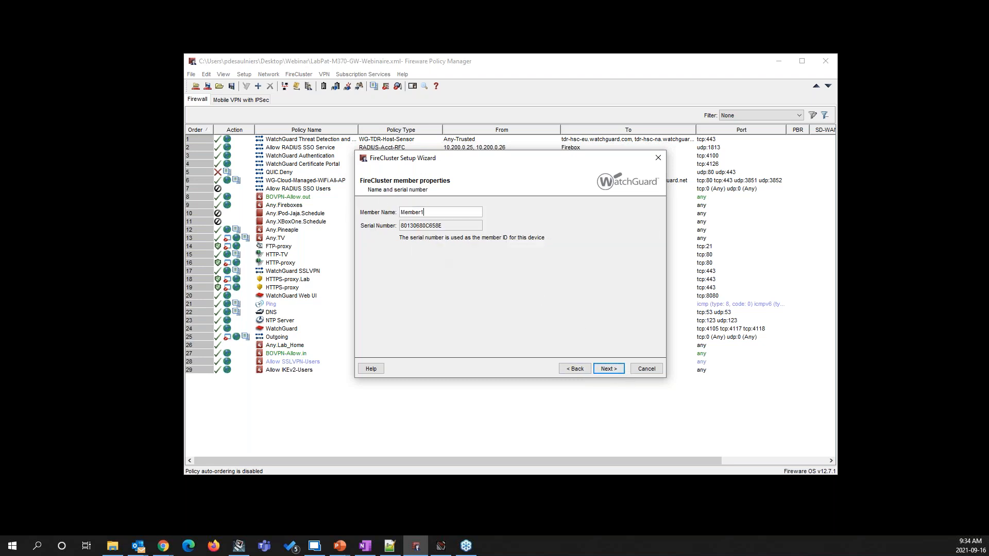
Name the first cluster member LabPat-M370-GW1 and confirm the name
left_click_drag(426, 213, 374, 208)
type("LAbPat-M370-GW1")
left_click(412, 212)
key("BackSpace")
type("a")
left_click(609, 369)
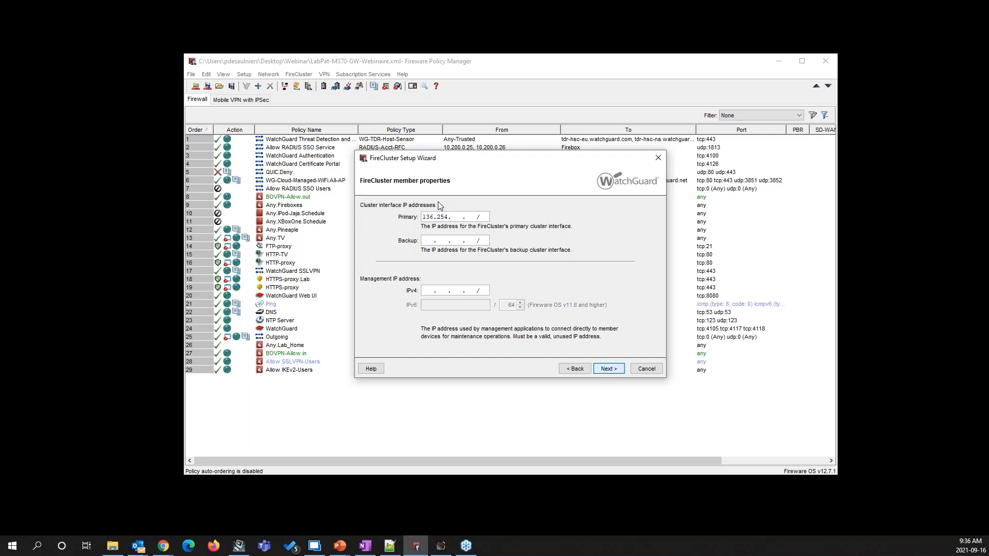
Set the first member's primary cluster IP to 169.254.7.1/24, backup to 169.254.6.1/24 and management IPv4 to 10.100.0.2/24
type("1/24")
type("169.254.")
type("7")
type("6.1/24")
type("10.100. ")
type("0 . ")
type("2 ")
type("/24")
left_click(431, 217)
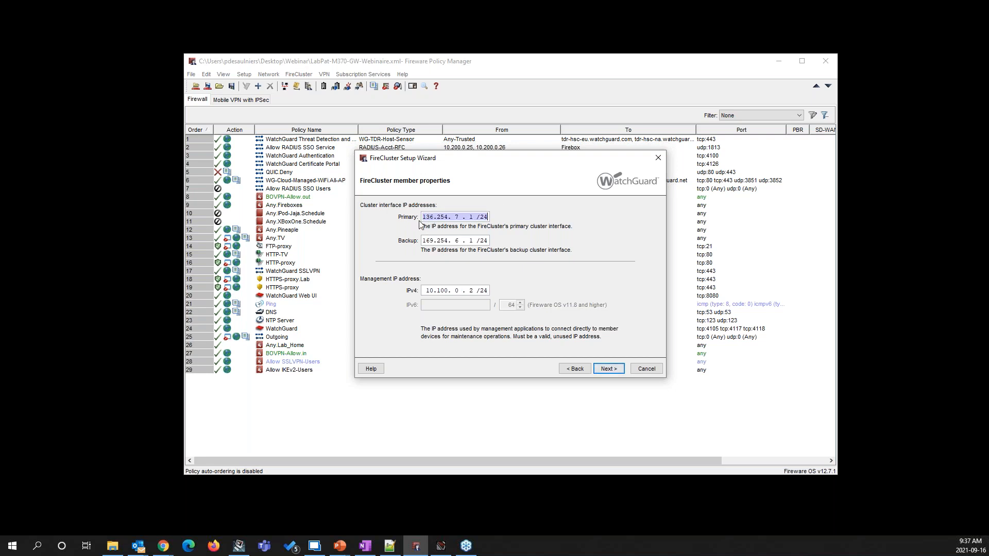
left_click(437, 216)
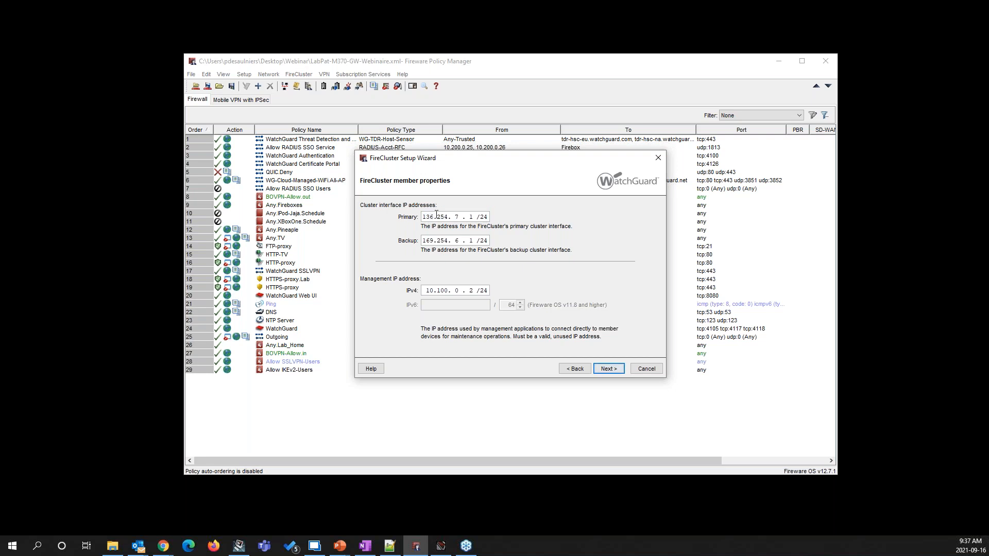
key("BackSpace")
type("6")
left_click(611, 370)
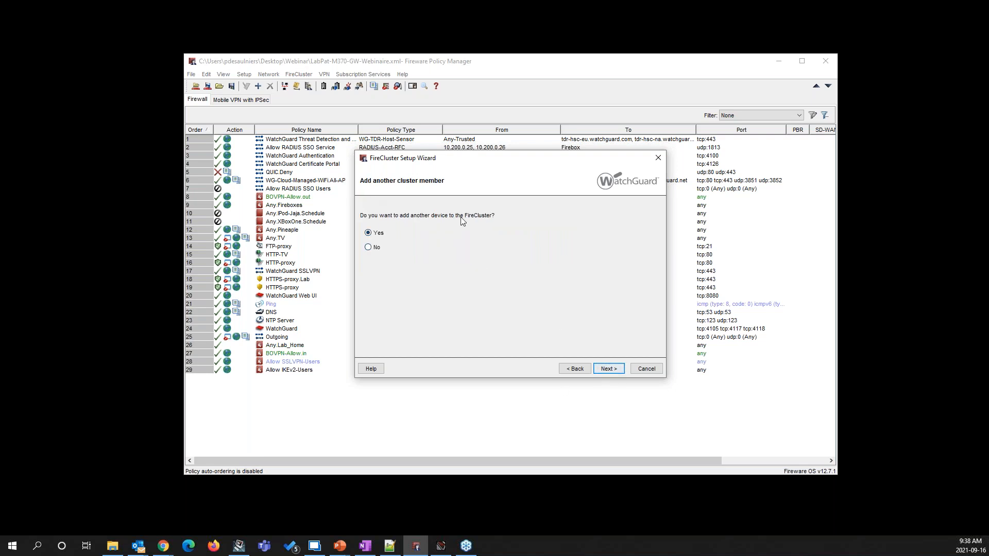
Add another device to the FireCluster, accept its feature key and name the member LabPat-M370-GW2
left_click(609, 369)
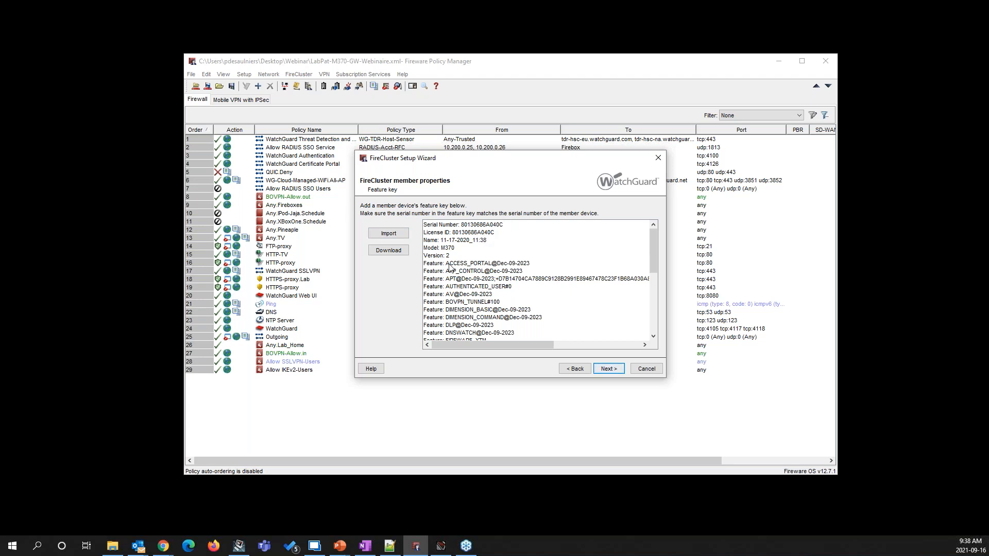
left_click(607, 369)
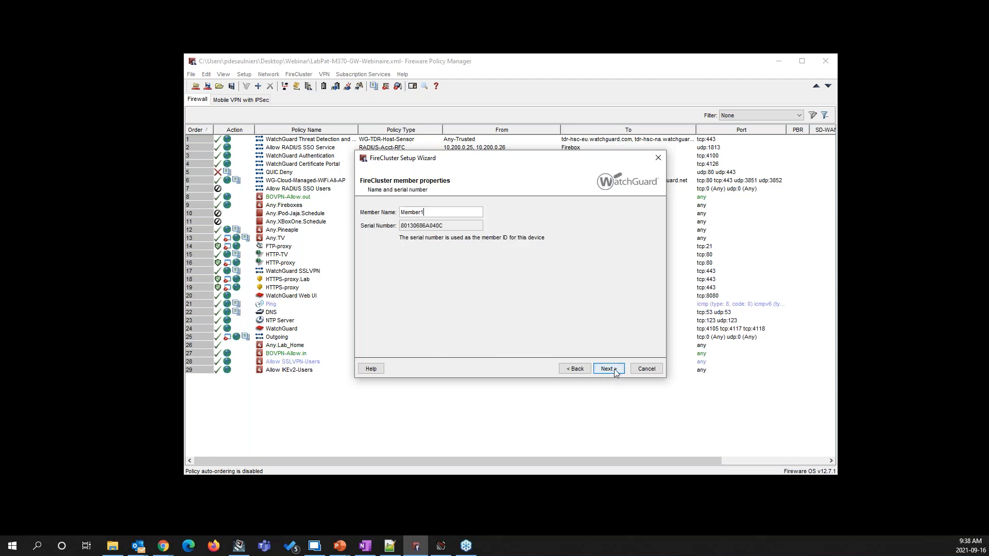
double_click(422, 212)
type("LabPat-M370-GW2")
left_click(615, 371)
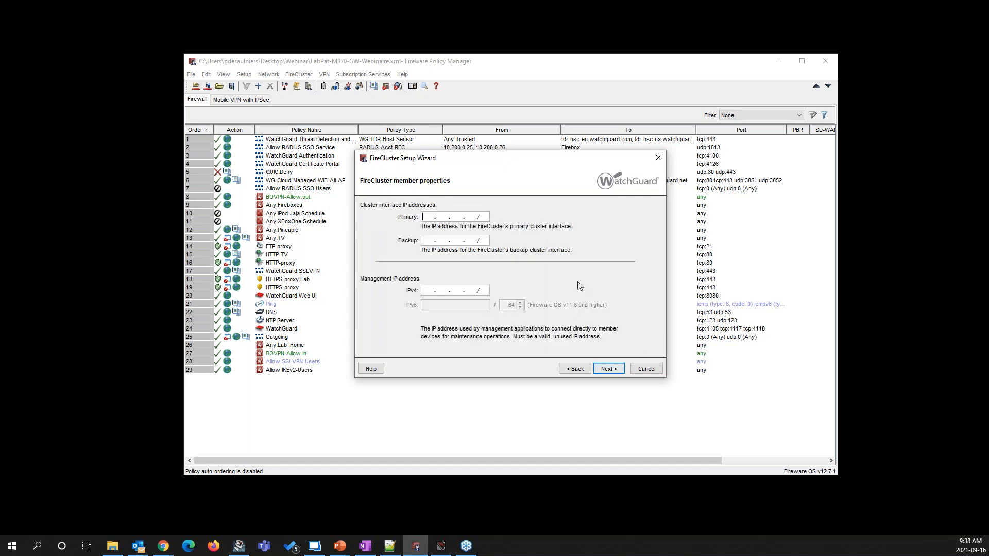
Set the second member's primary cluster IP to 169.254.7.2/24, backup to 169.254.6.2/24 and management IPv4 to 10.100.0.3/24
type("169.254. 7 . 2 /24")
key("Tab")
type("169.254. 6 . 2 /24")
key("Tab")
type("10.100. 0 . 3 /24")
left_click(609, 369)
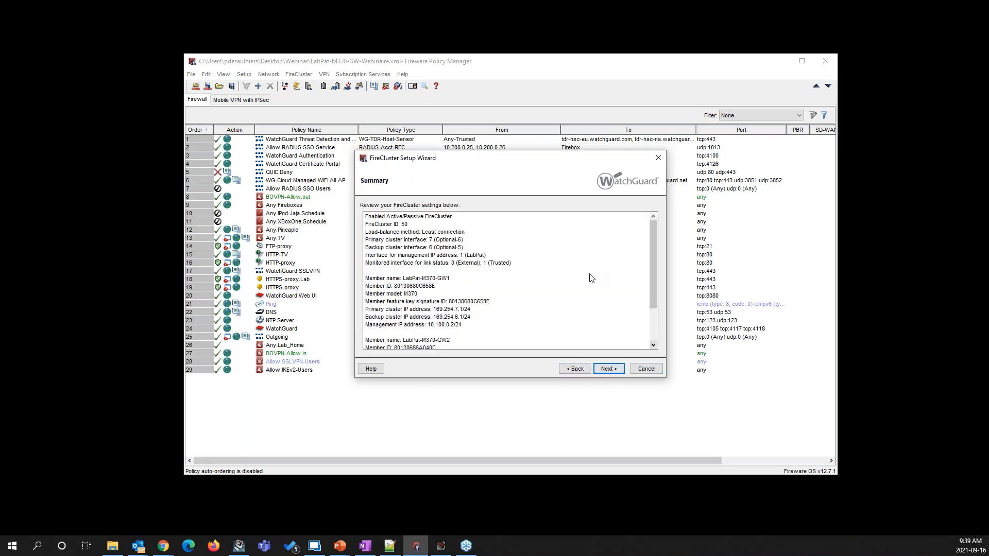
Review the summary of the FireCluster settings for both members and finish the setup wizard
scroll(589, 278, "down", 2)
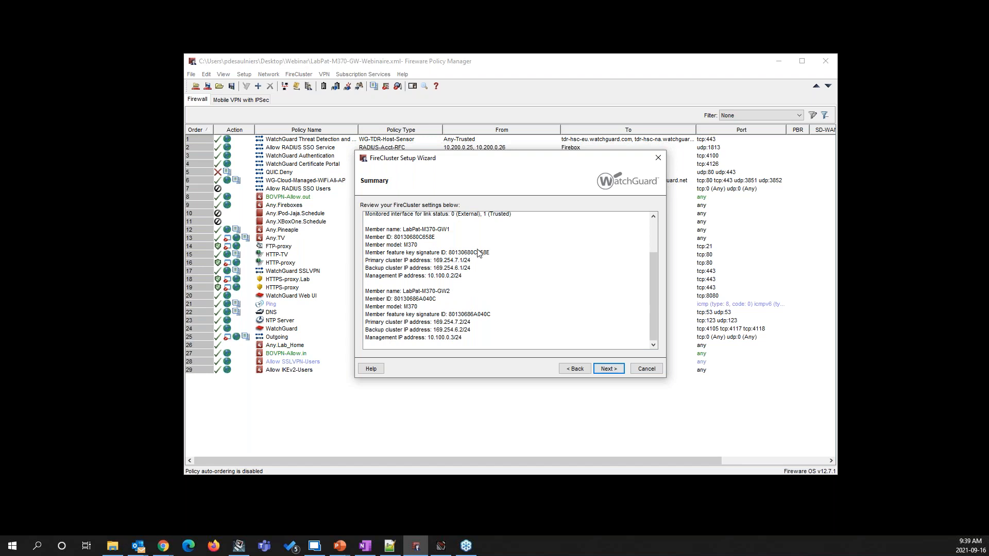
scroll(494, 289, "up", 2)
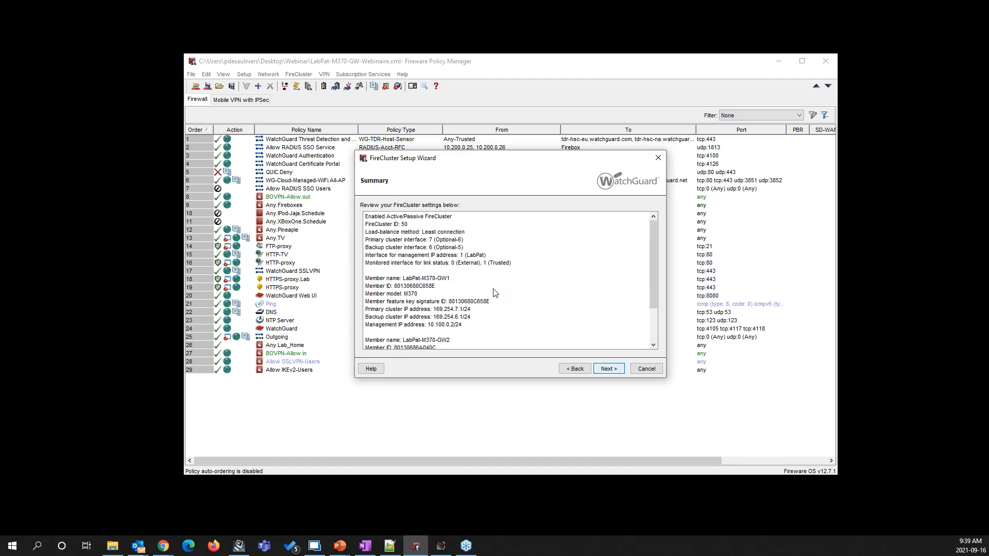
left_click(610, 369)
left_click(609, 369)
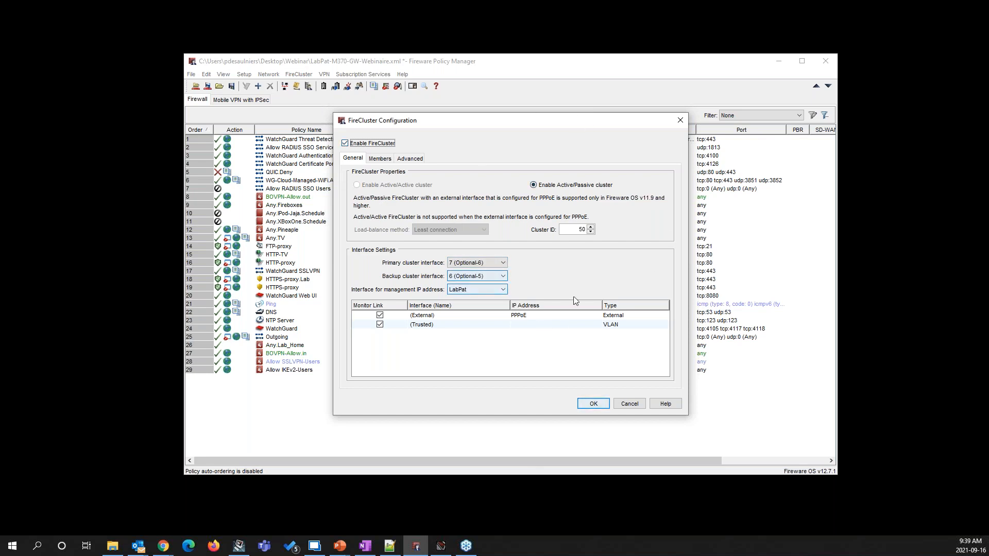
Examine the properties and licensed features of members LabPat-M370-GW1 and LabPat-M370-GW2 in the FireCluster configuration
left_click(381, 159)
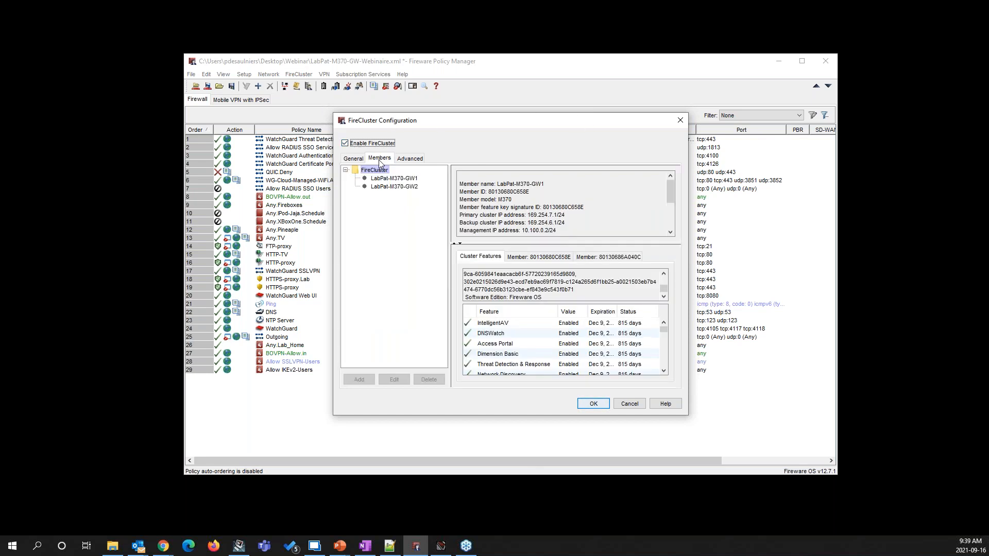
left_click(406, 179)
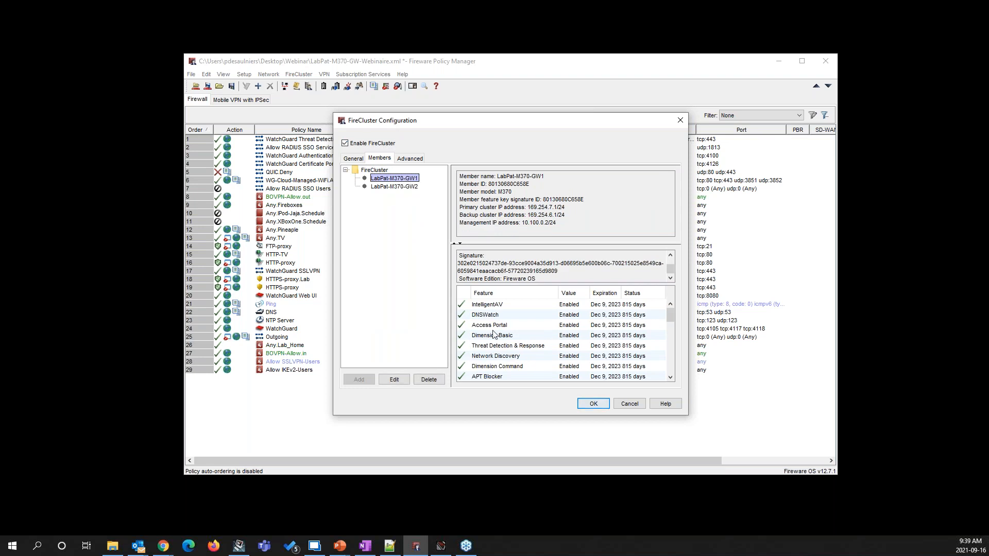
left_click_drag(671, 317, 675, 286)
left_click(402, 187)
left_click(402, 179)
left_click(406, 187)
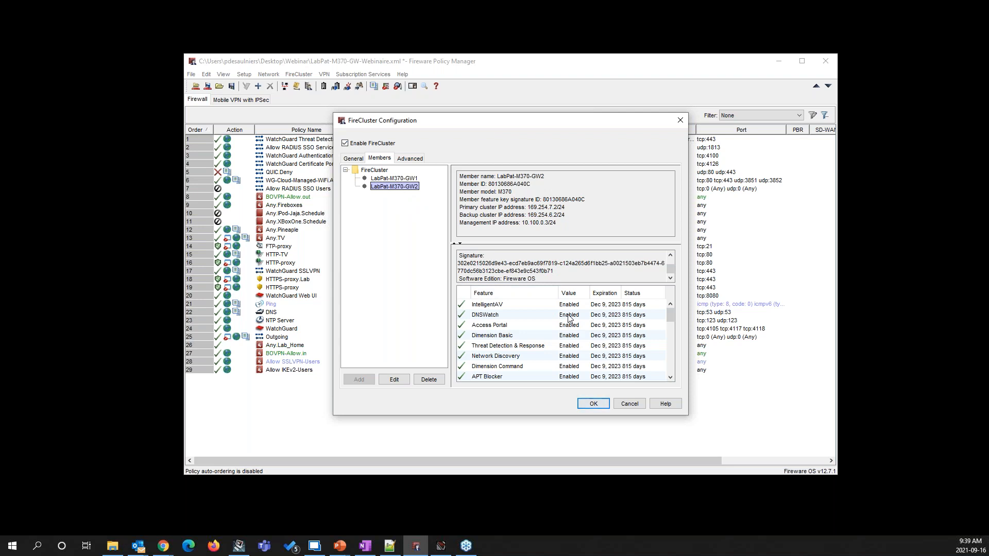
Choose email as the notification method for FireCluster events and apply the FireCluster configuration
left_click(419, 159)
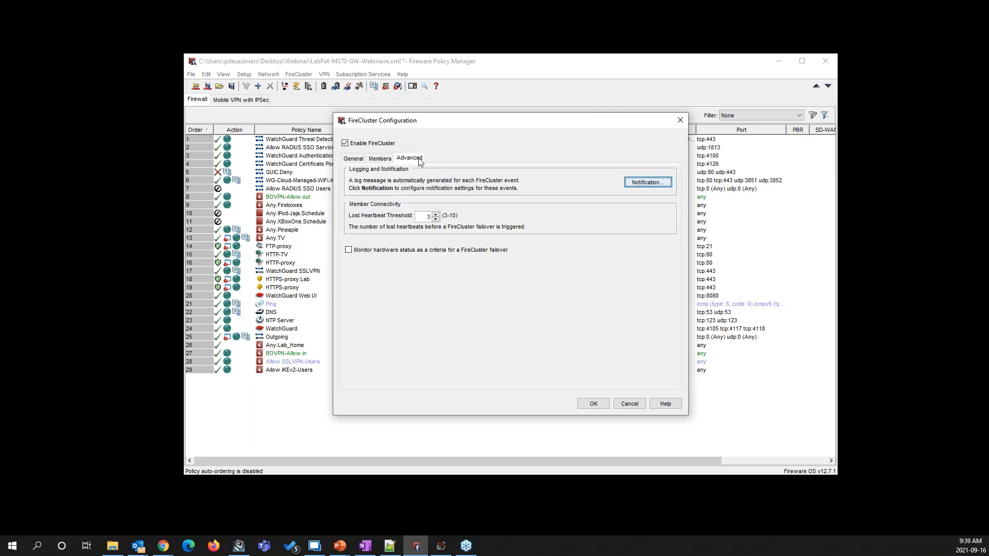
left_click(419, 217)
left_click(645, 184)
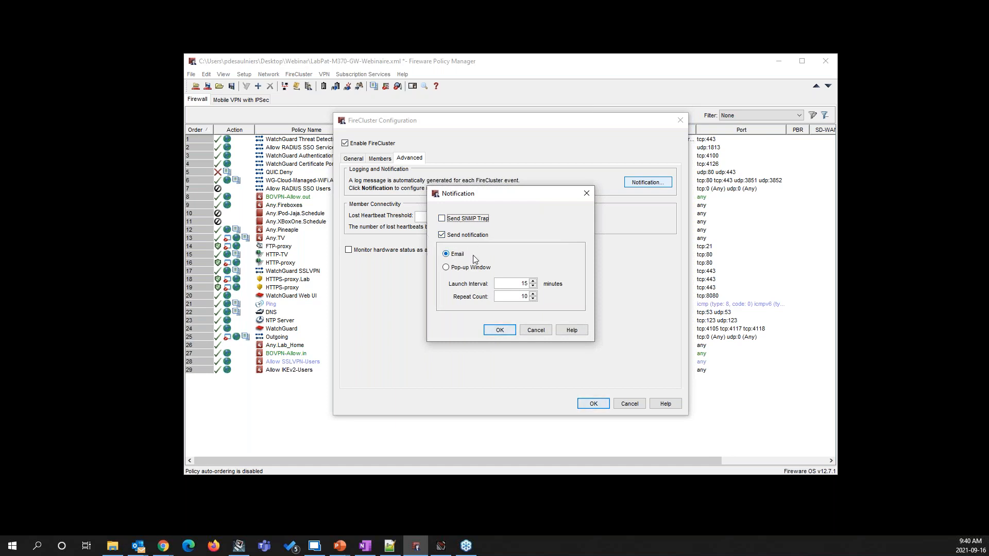
left_click(446, 254)
left_click(499, 333)
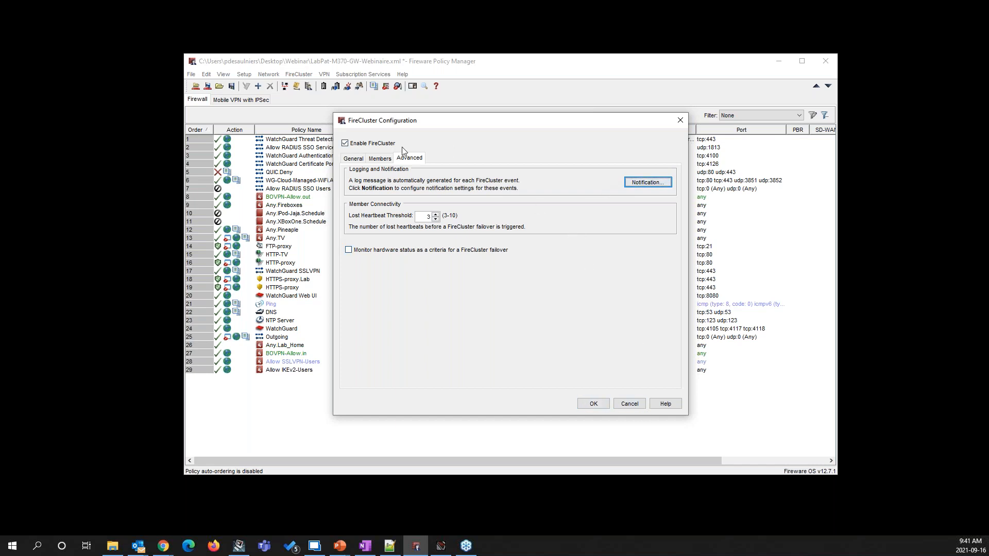
left_click(600, 406)
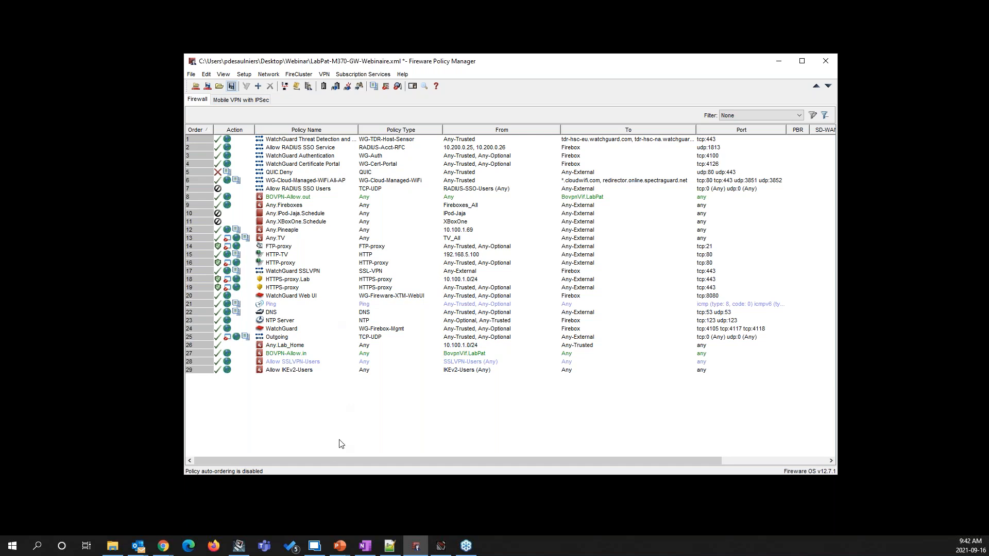
Switch to Firebox System Manager and examine the status details of cluster members LabPat-M370-GW1 and LabPat-M370-GW2 on the Front Panel
left_click(439, 547)
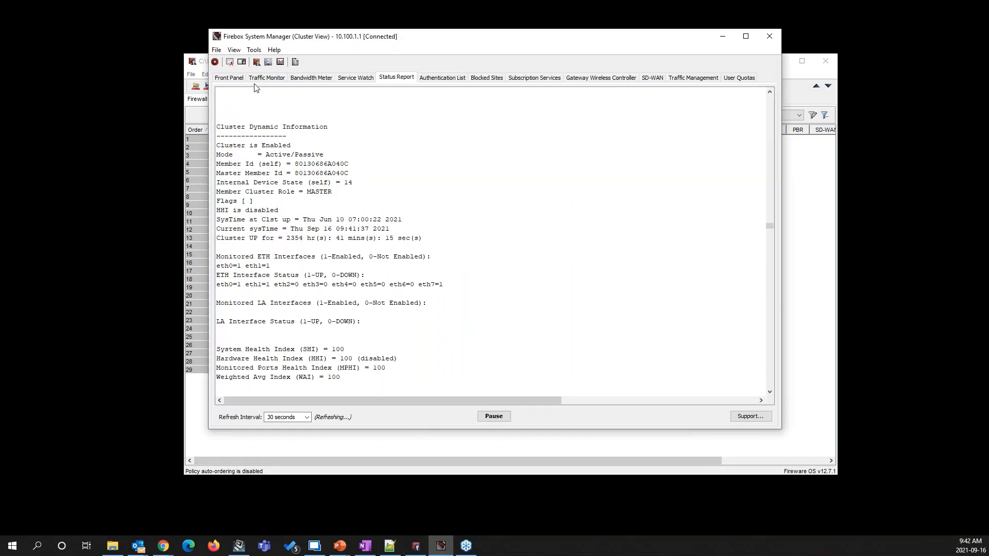
left_click(229, 78)
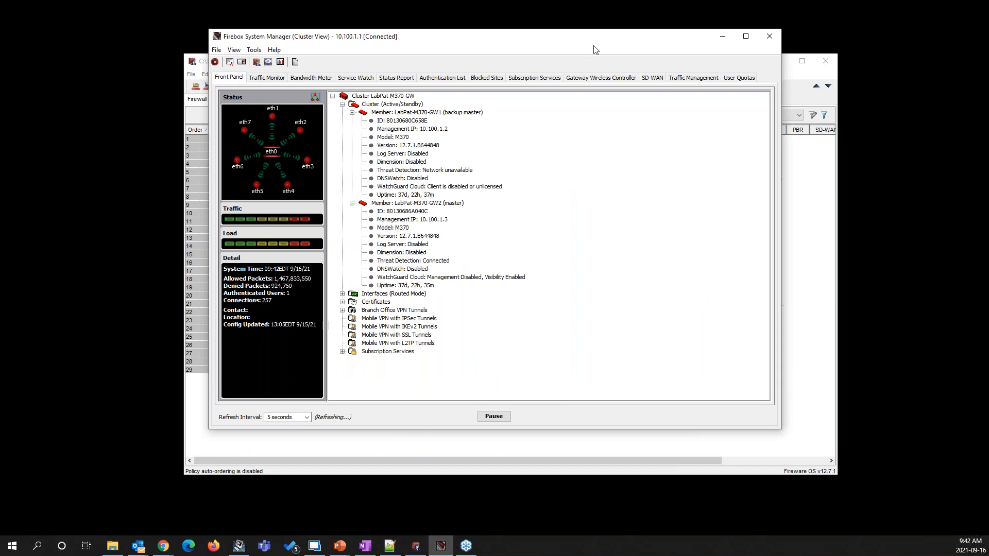
left_click(746, 37)
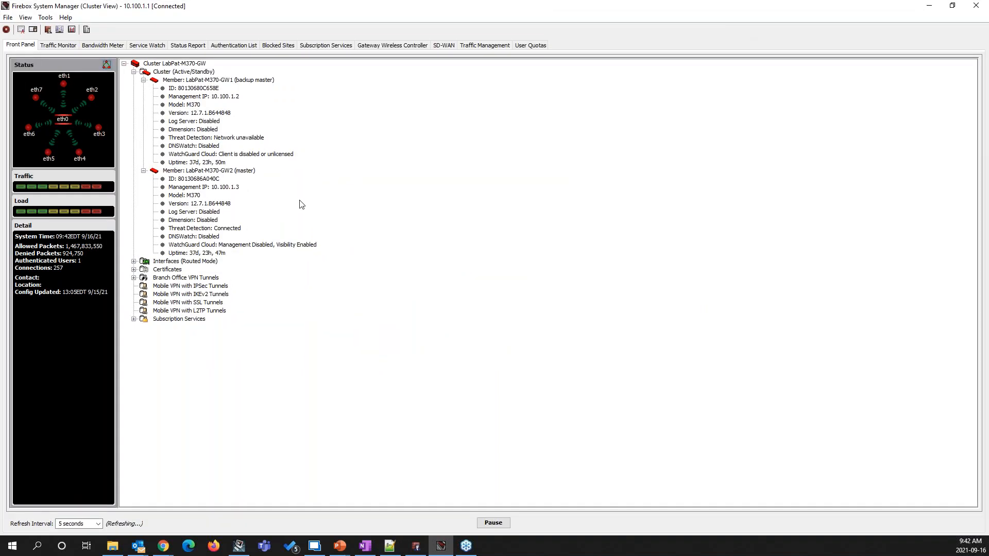
left_click(144, 80)
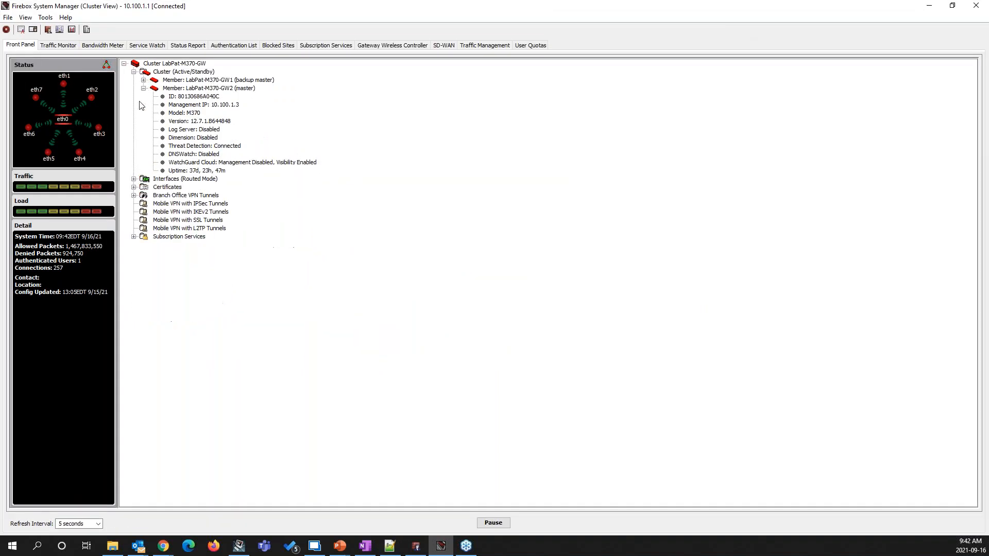
left_click(144, 88)
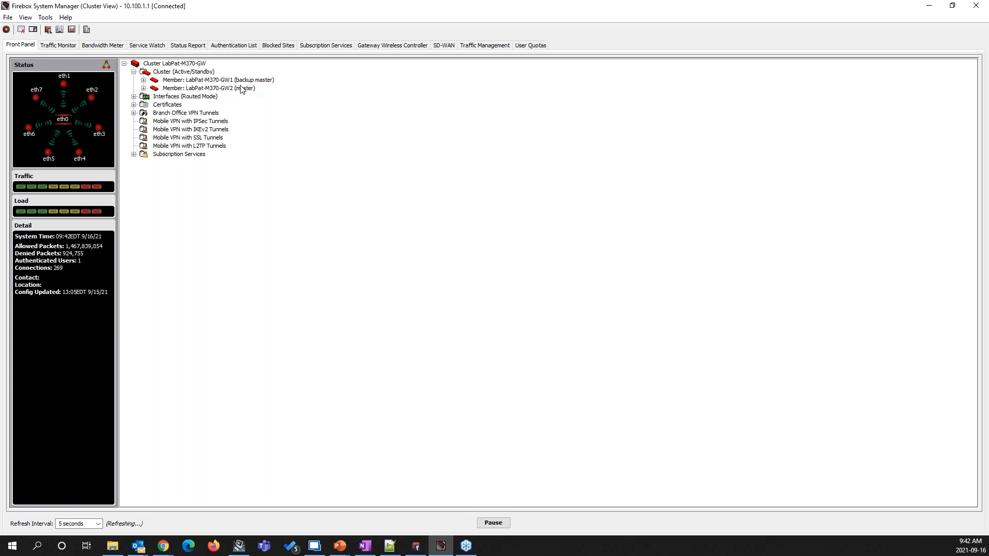
left_click(143, 80)
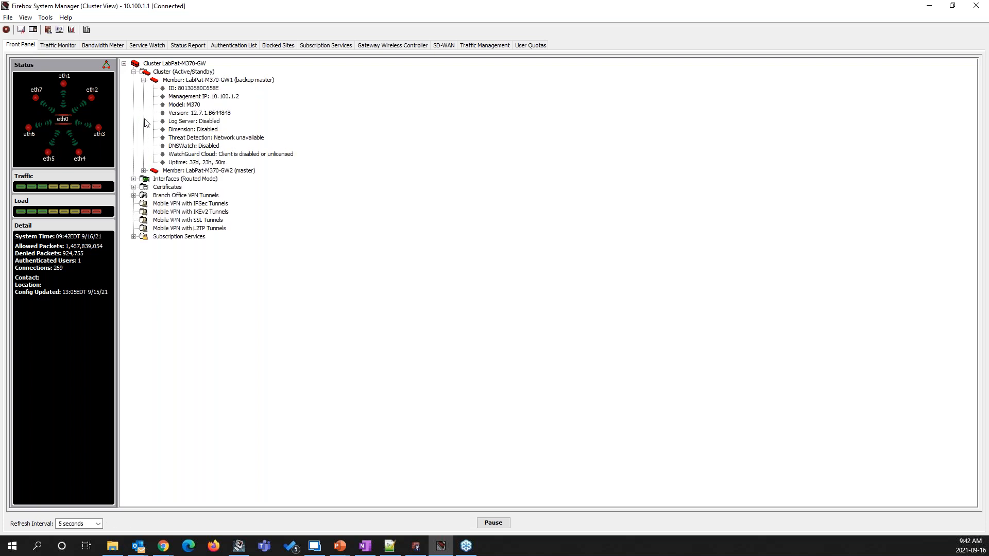
left_click(144, 171)
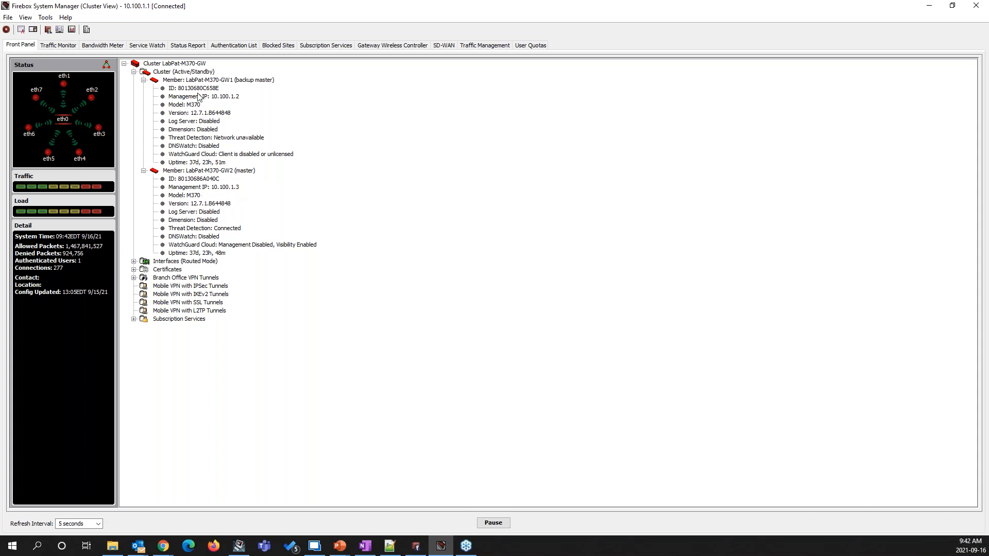
left_click(143, 81)
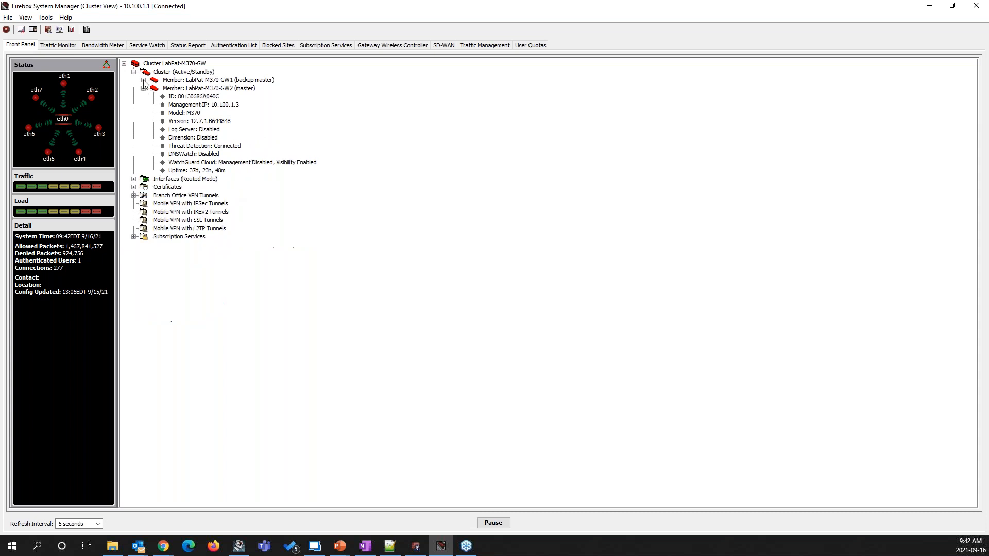
left_click(144, 88)
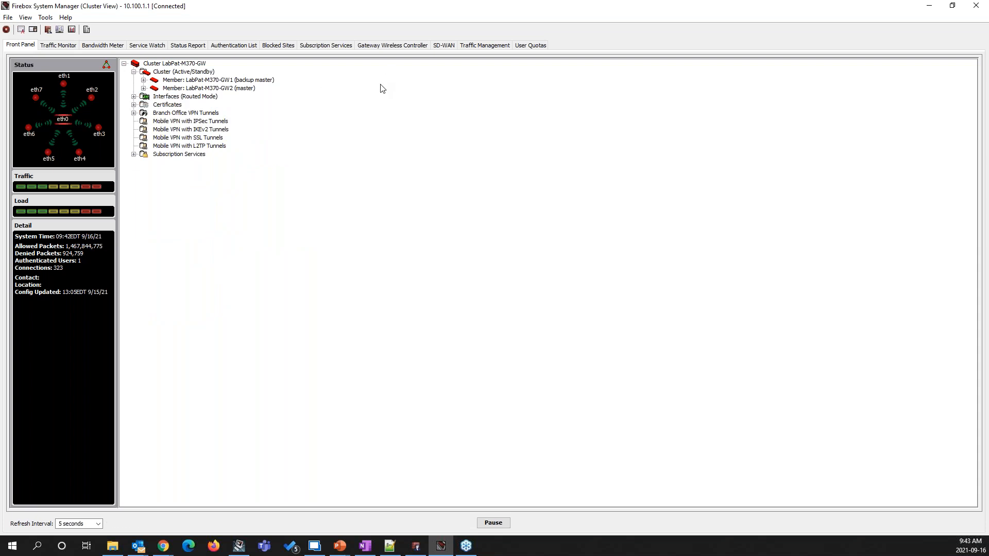
Examine the cluster snapshot, dynamic information, health indexes and HA event history of both members in the Status Report
left_click(185, 48)
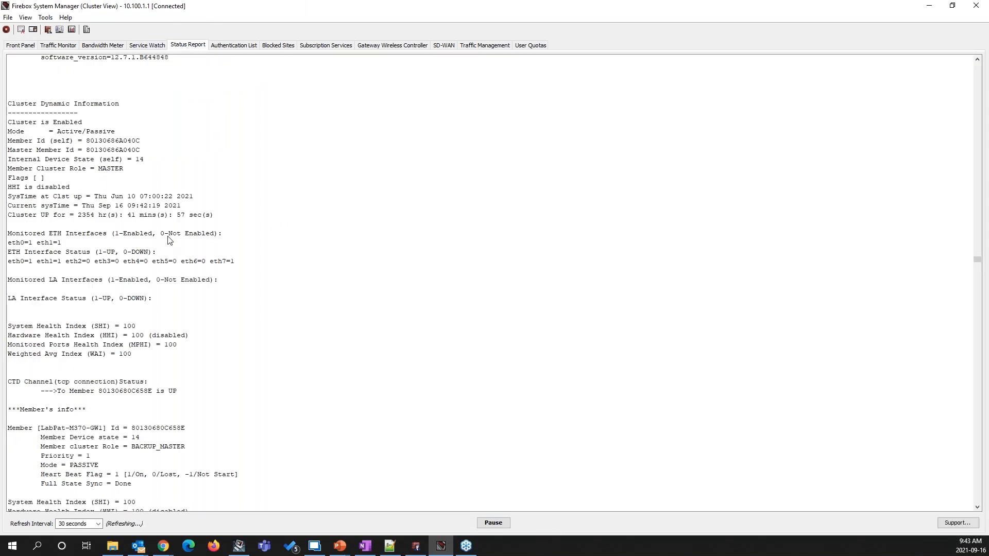
scroll(194, 172, "up", 9)
scroll(195, 176, "up", 5)
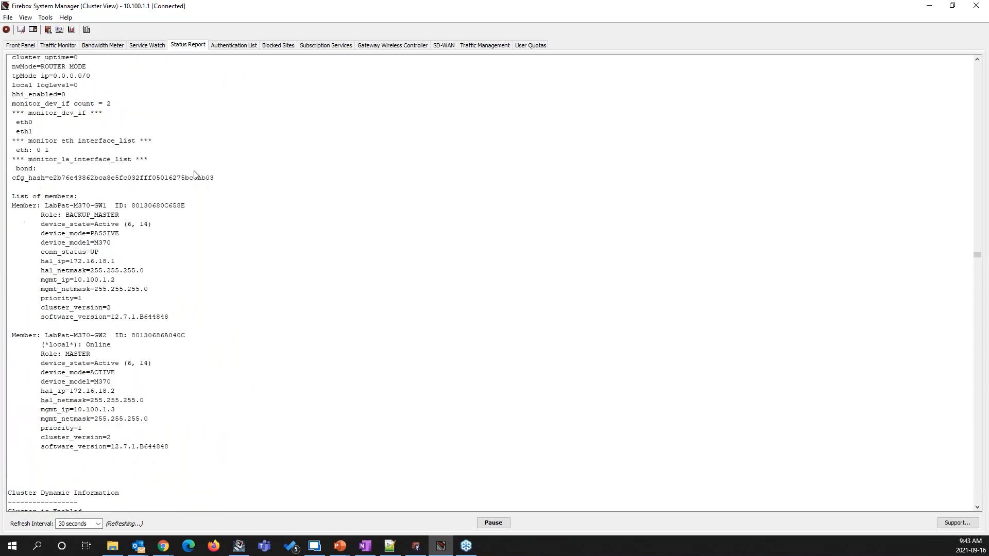
scroll(195, 175, "up", 3)
scroll(196, 175, "up", 8)
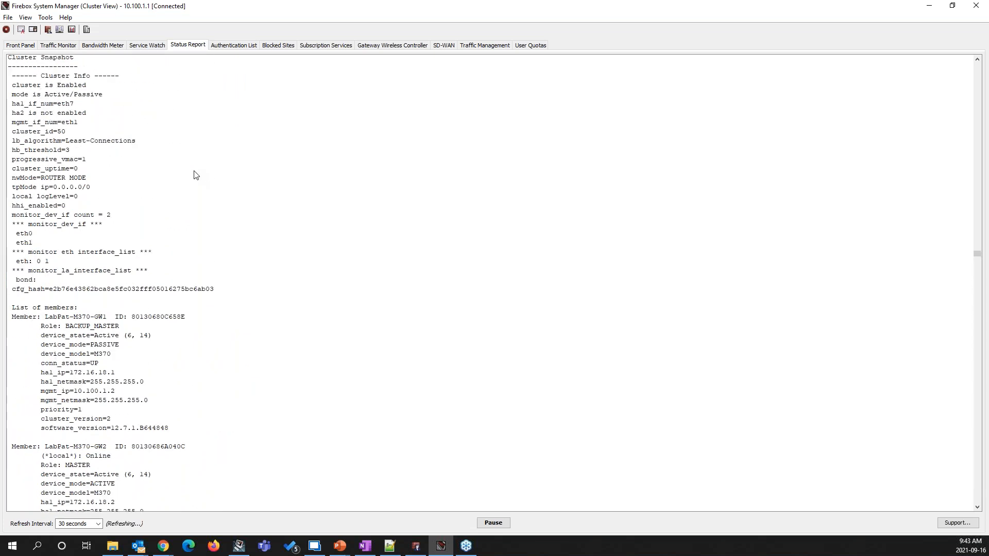
scroll(196, 175, "down", 3)
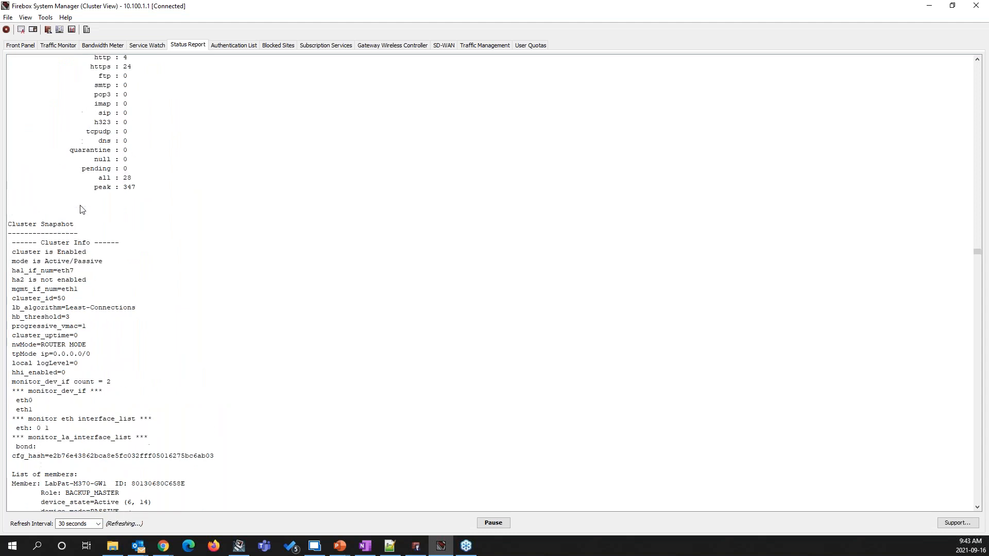
scroll(93, 190, "down", 10)
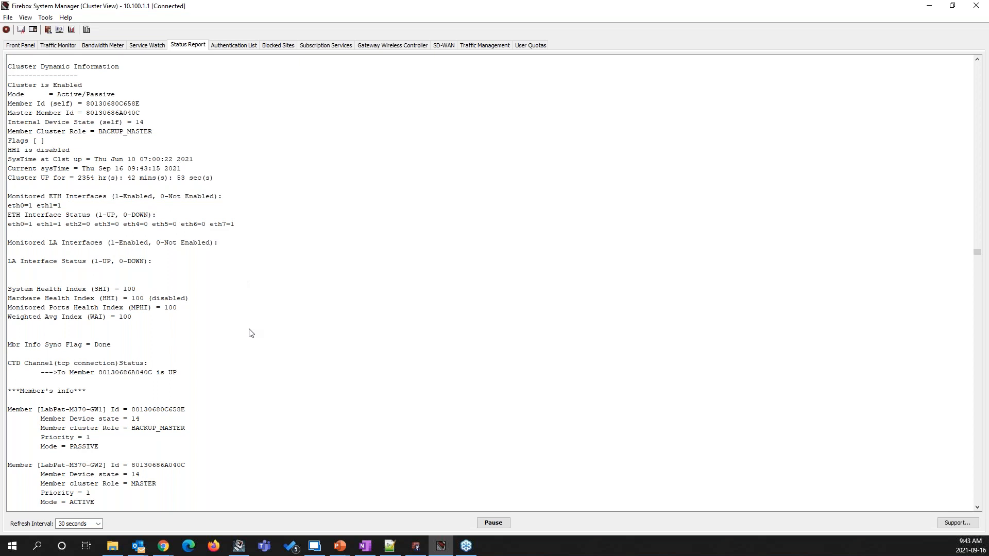
scroll(251, 333, "down", 4)
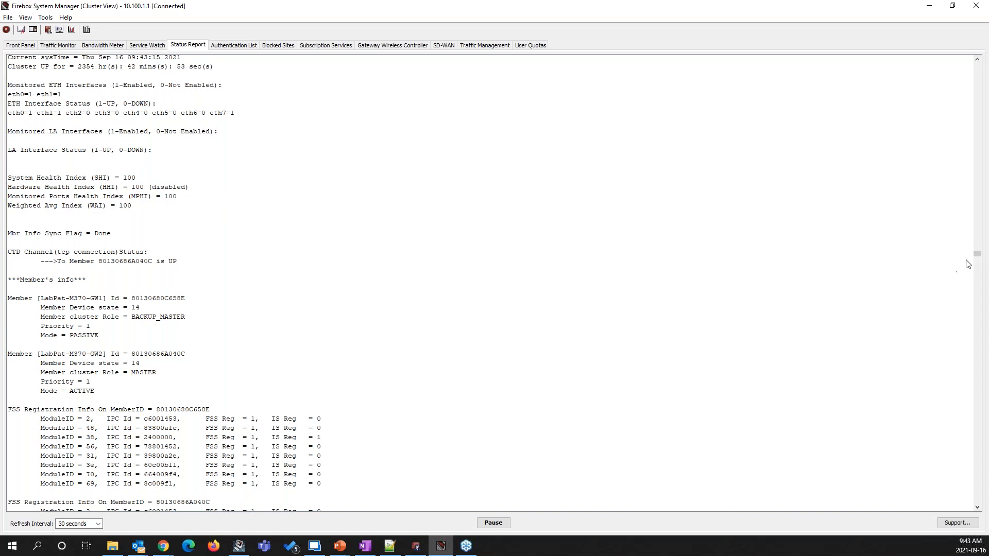
left_click_drag(977, 256, 978, 265)
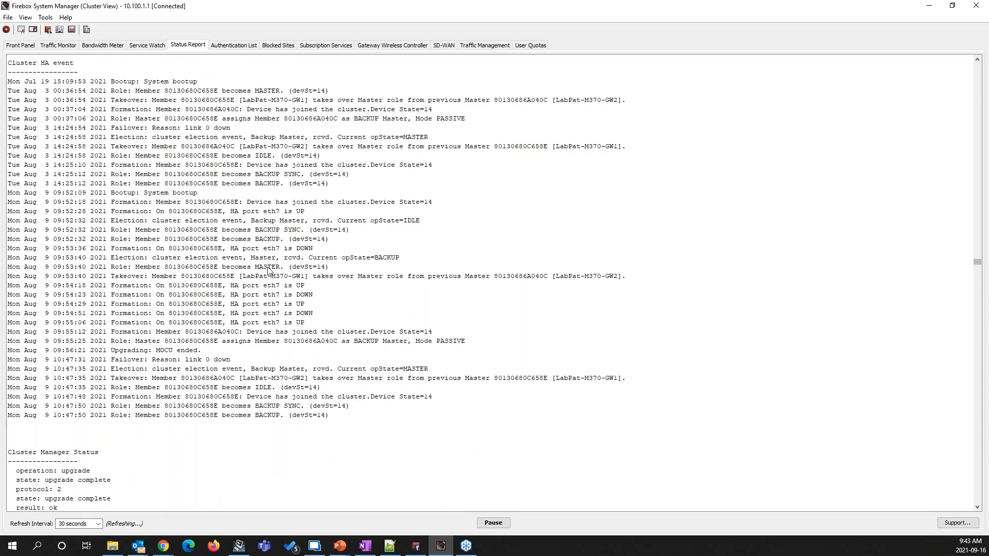
scroll(172, 311, "up", 15)
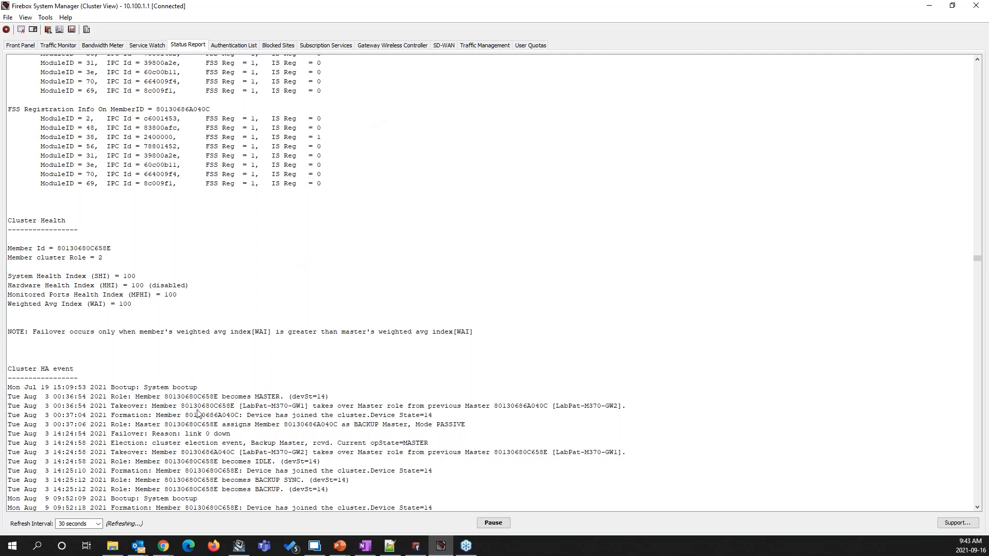
scroll(220, 298, "up", 14)
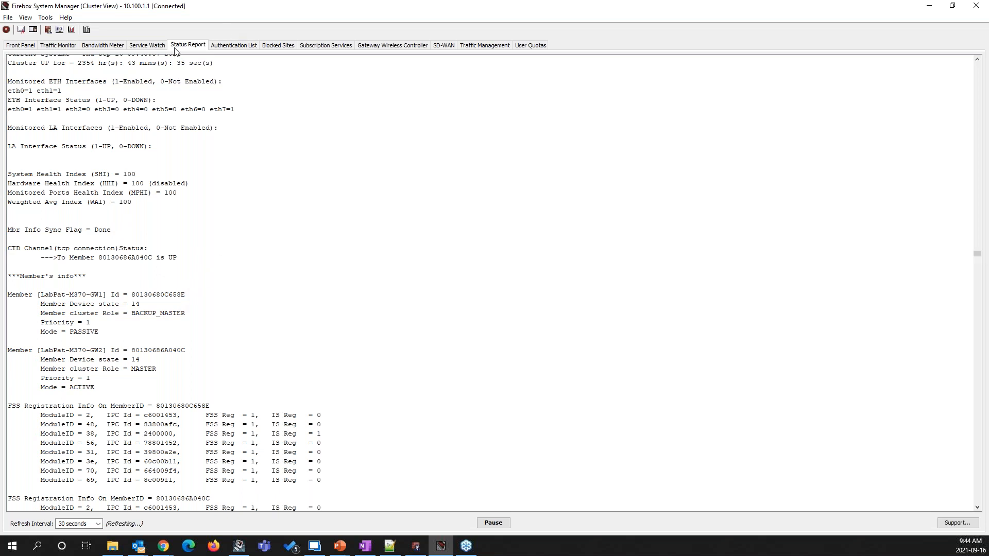
Review the cluster management commands available in Firebox System Manager without running any
left_click(25, 46)
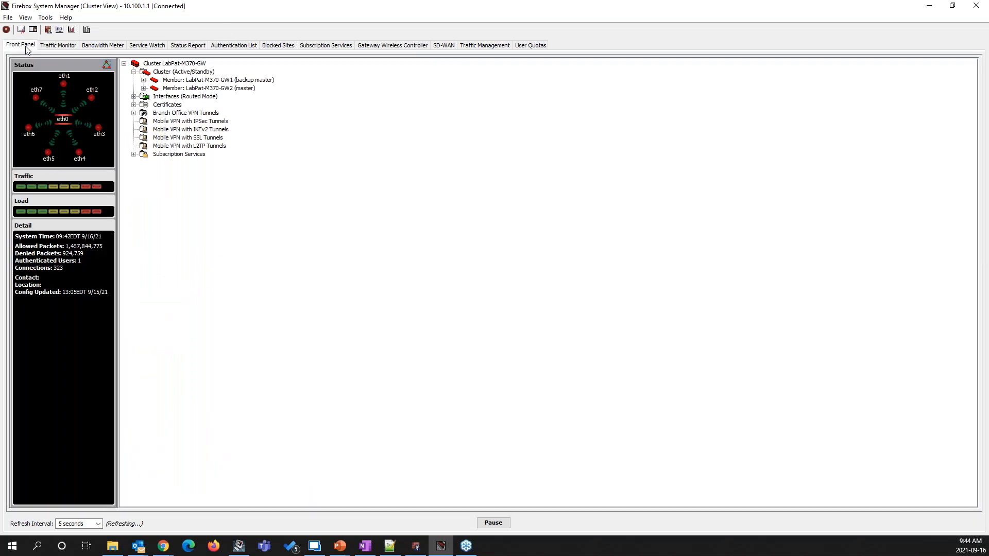
left_click(45, 17)
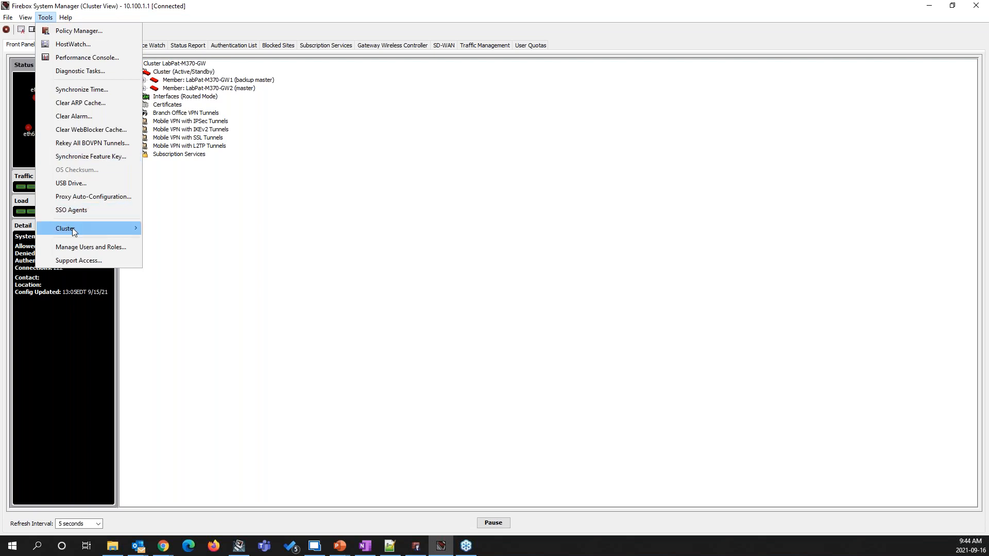
mouse_move(73, 231)
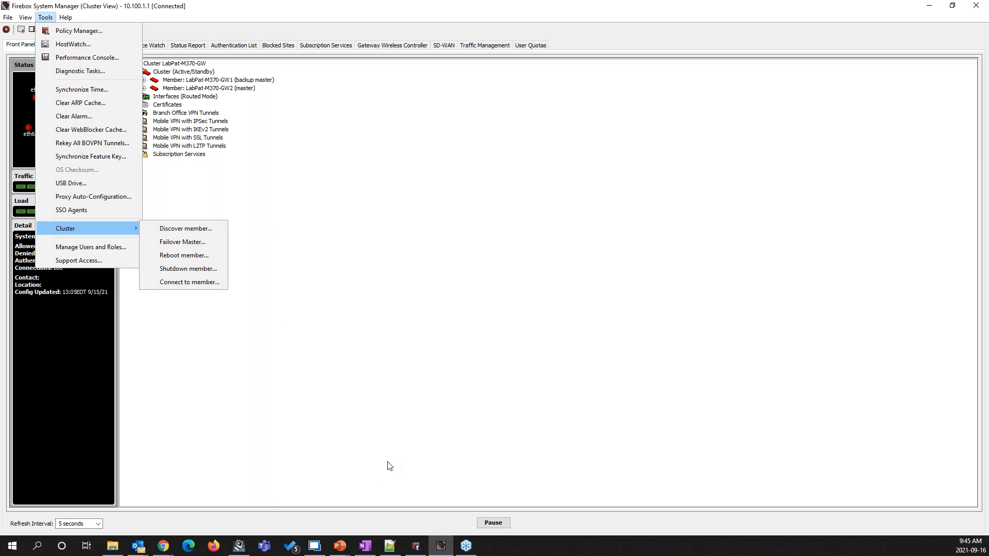
left_click(363, 364)
Switch to Fireware Web UI in Chrome and examine the FireCluster synchronization status and the diagnostics of the master and backup
mouse_move(163, 546)
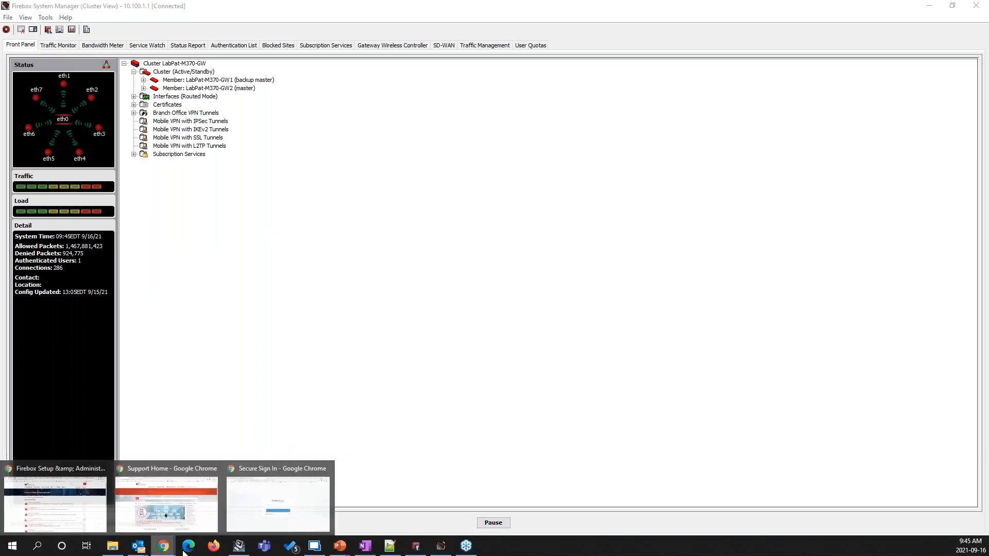
left_click(169, 508)
left_click(308, 9)
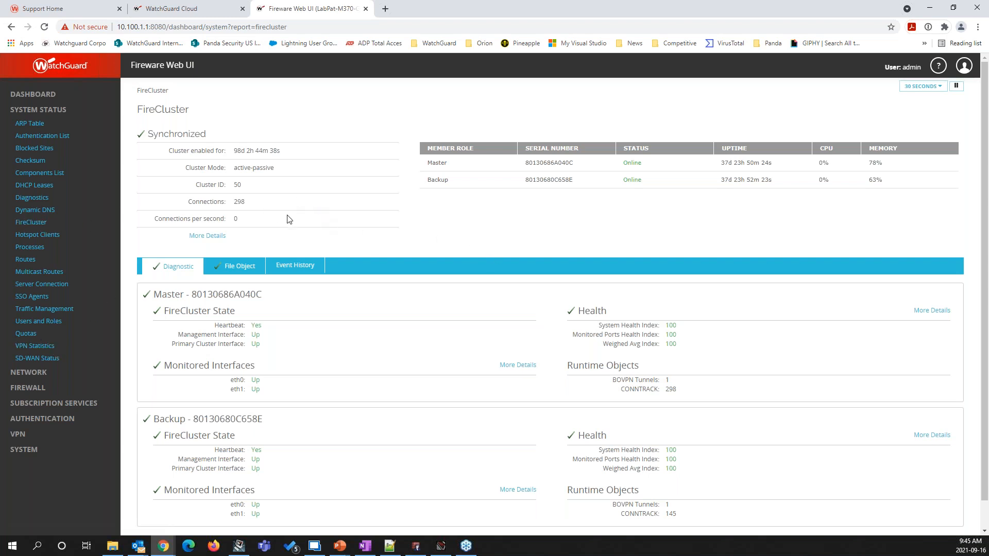
scroll(348, 243, "down", 1)
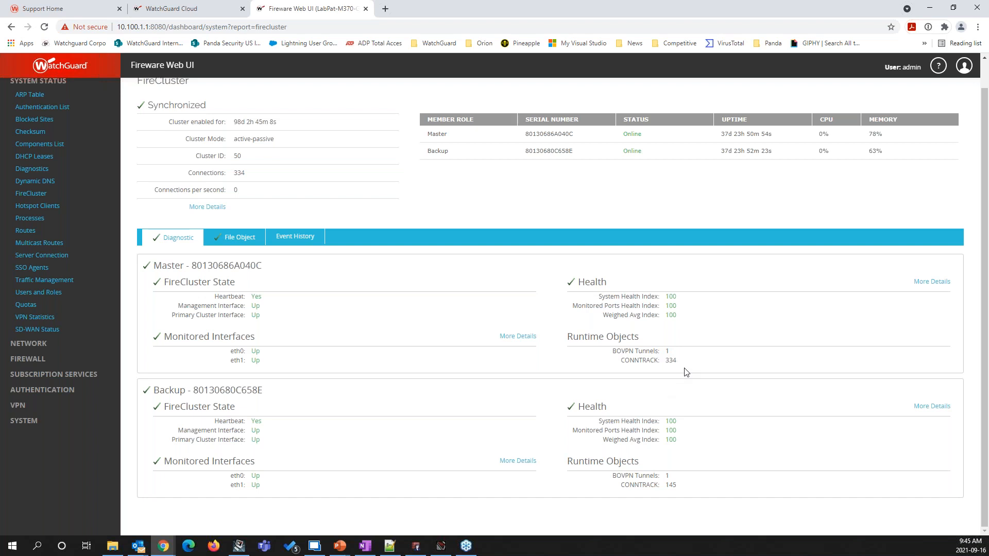
scroll(446, 328, "up", 1)
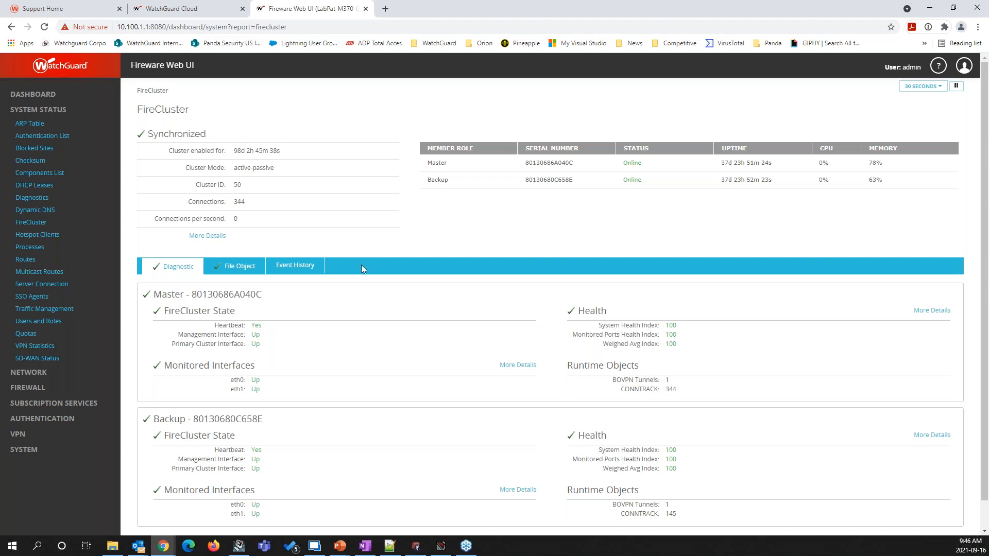
scroll(359, 273, "down", 1)
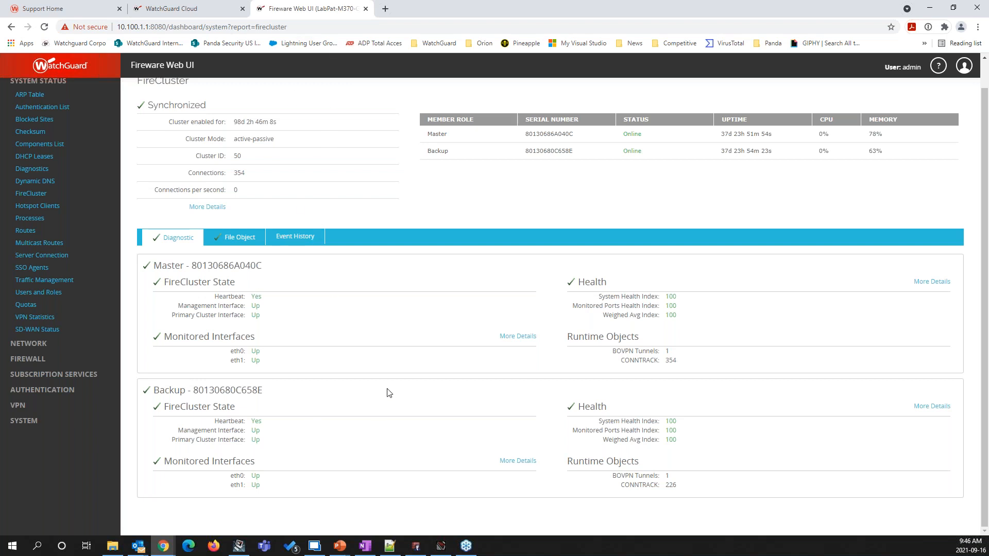
scroll(389, 393, "up", 1)
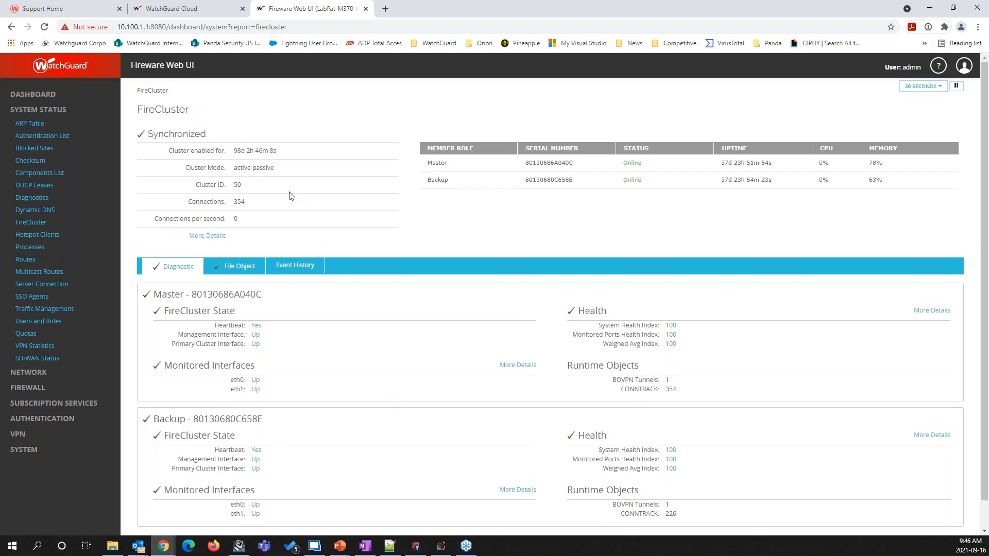
In WatchGuard Cloud, view the Add FireCluster page for the Pat WGSE inc. account and leave it without selecting members
left_click(188, 9)
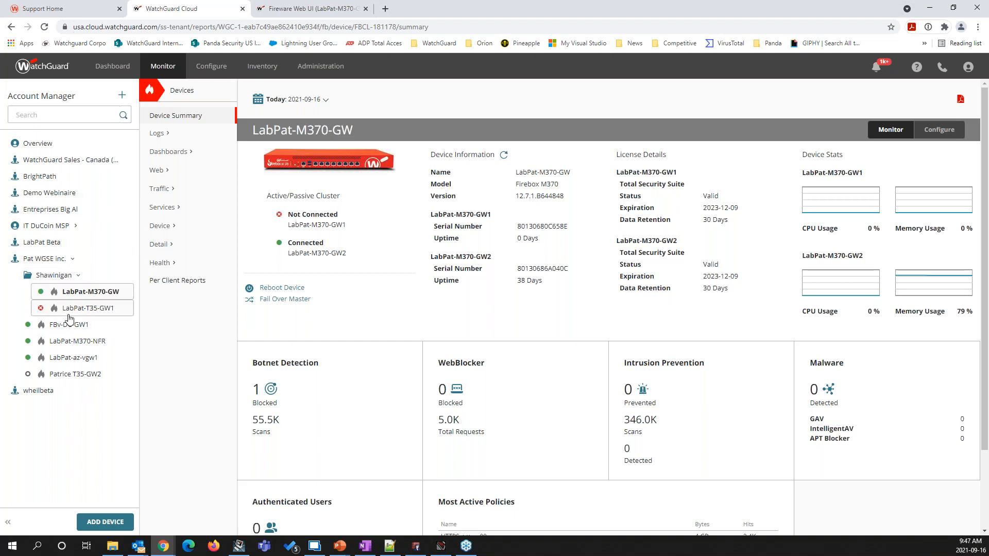
left_click(129, 260)
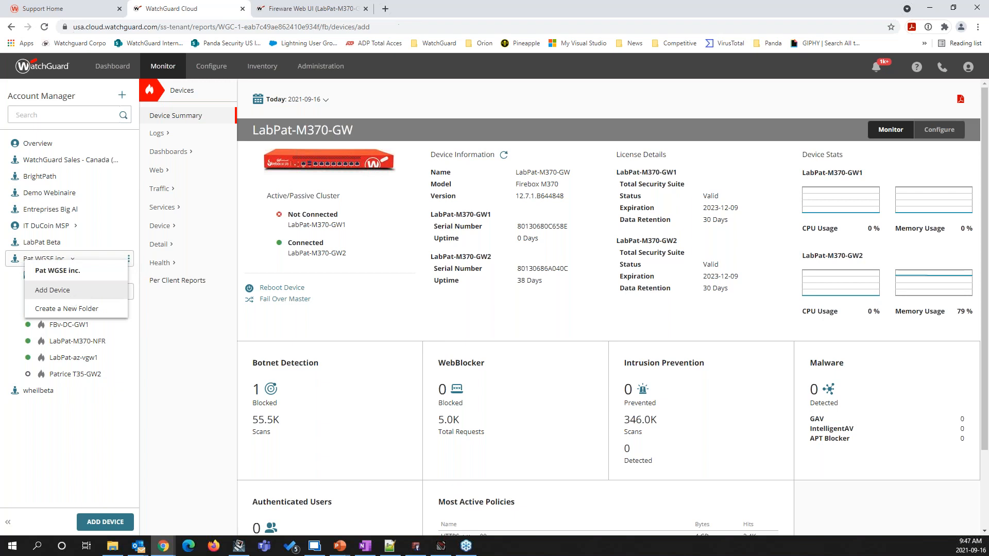
left_click(72, 299)
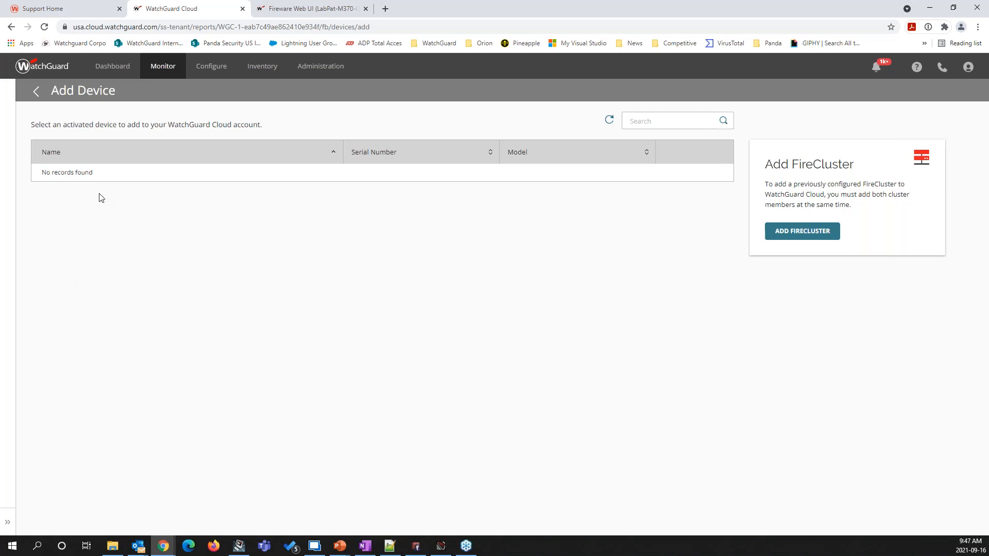
left_click(803, 234)
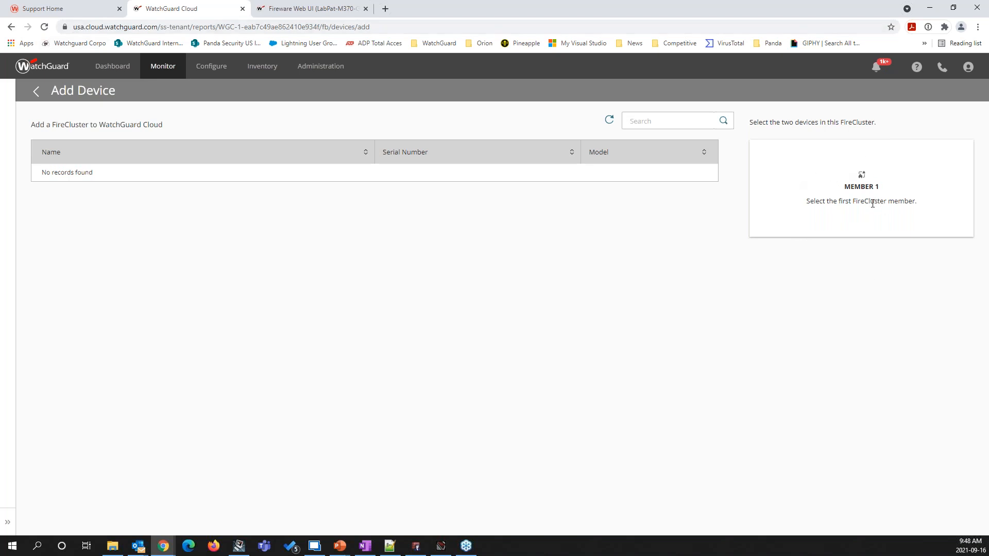
left_click(35, 96)
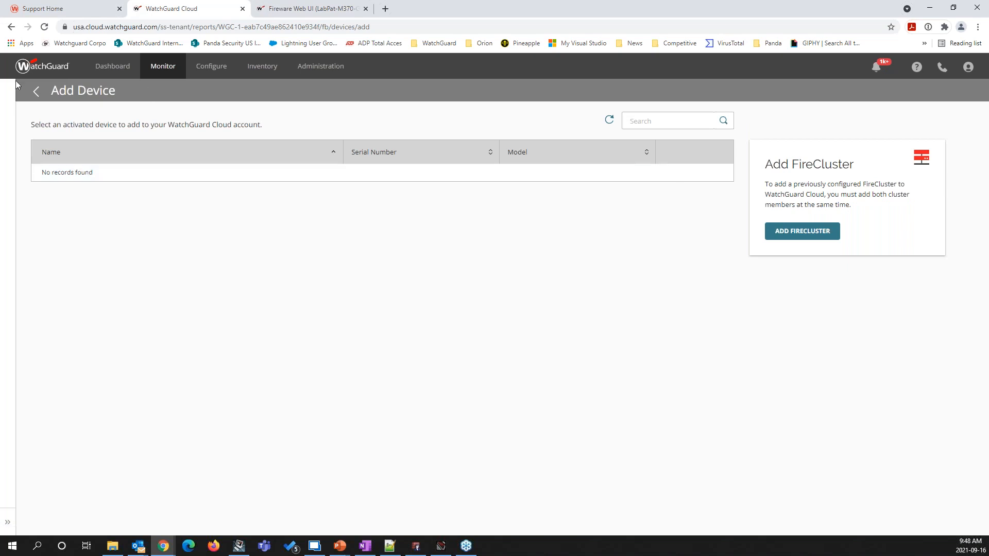
left_click(36, 92)
Show the device summary of LabPat-M370-GW from the Shawinigan folder of Pat WGSE inc
left_click(47, 259)
left_click(55, 276)
left_click(79, 292)
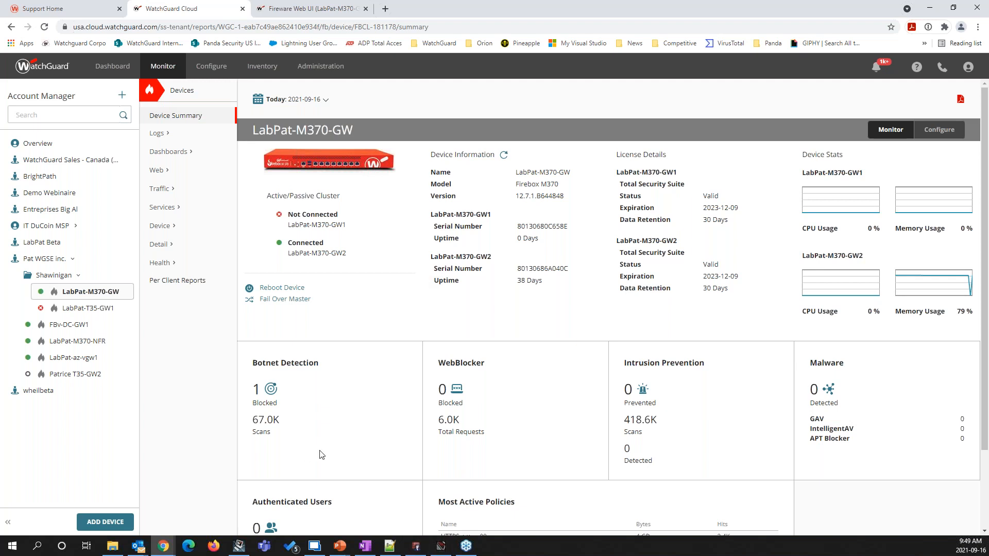
Switch to Policy Manager and review the FireCluster configuration's general settings and the LabPat-M370-GW1 member details, leaving without changes
left_click(415, 546)
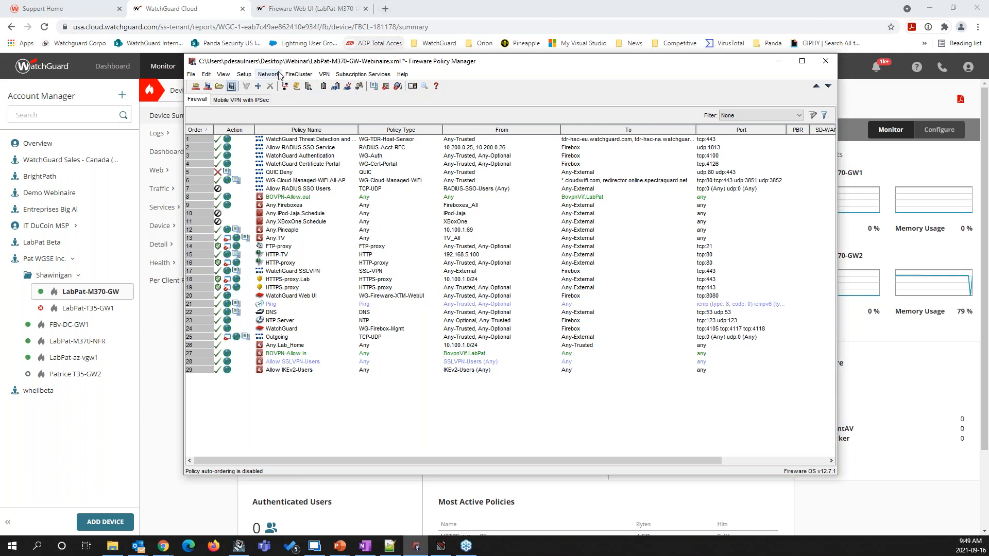
left_click(299, 74)
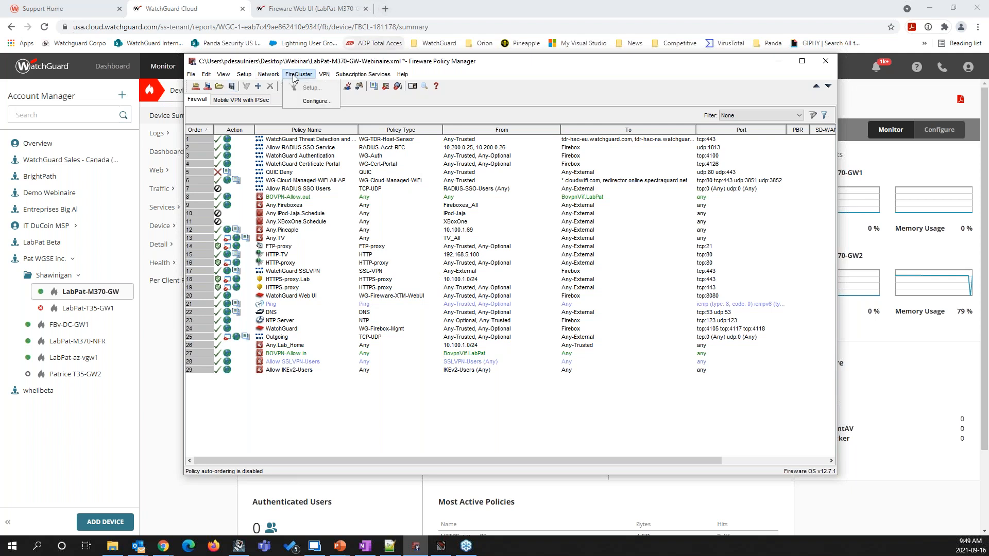
left_click(317, 101)
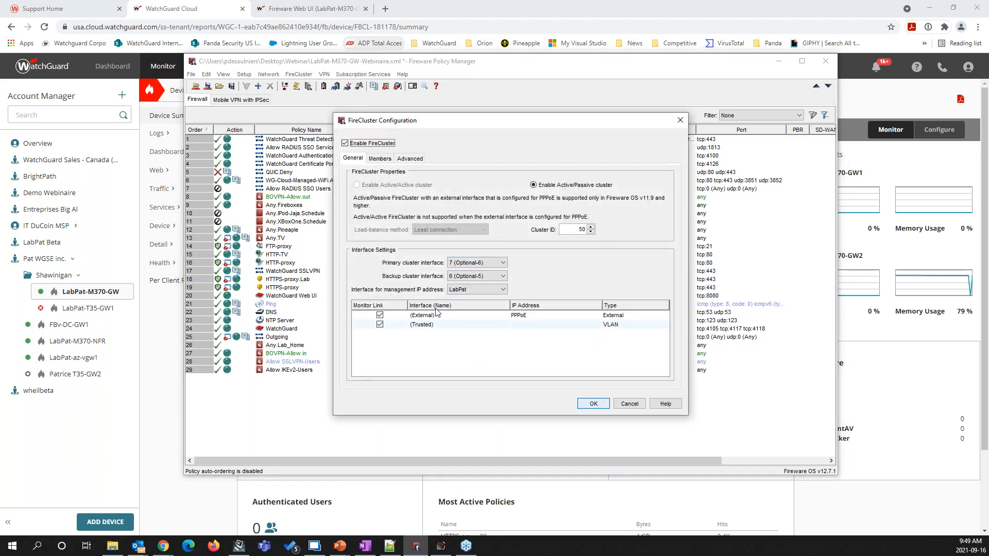
left_click(380, 159)
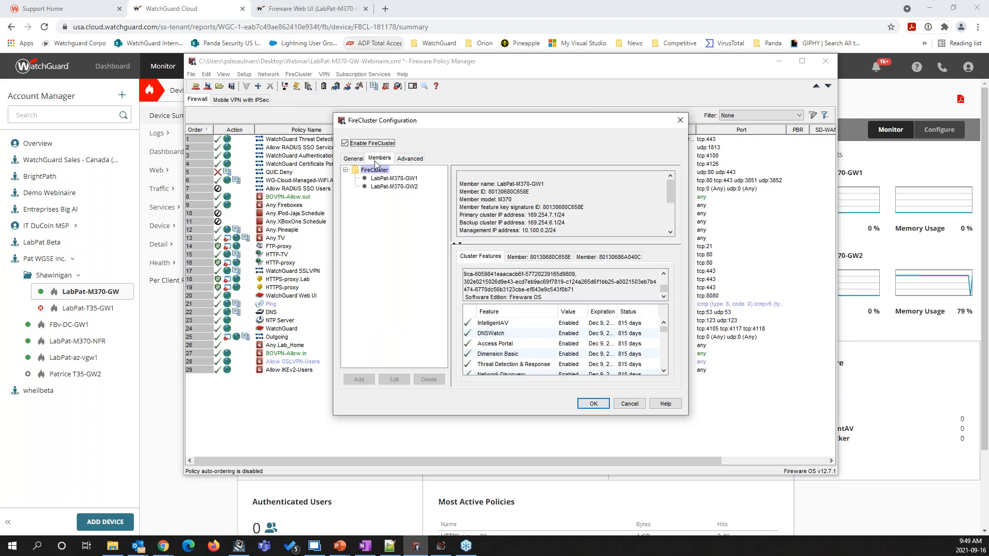
left_click(403, 179)
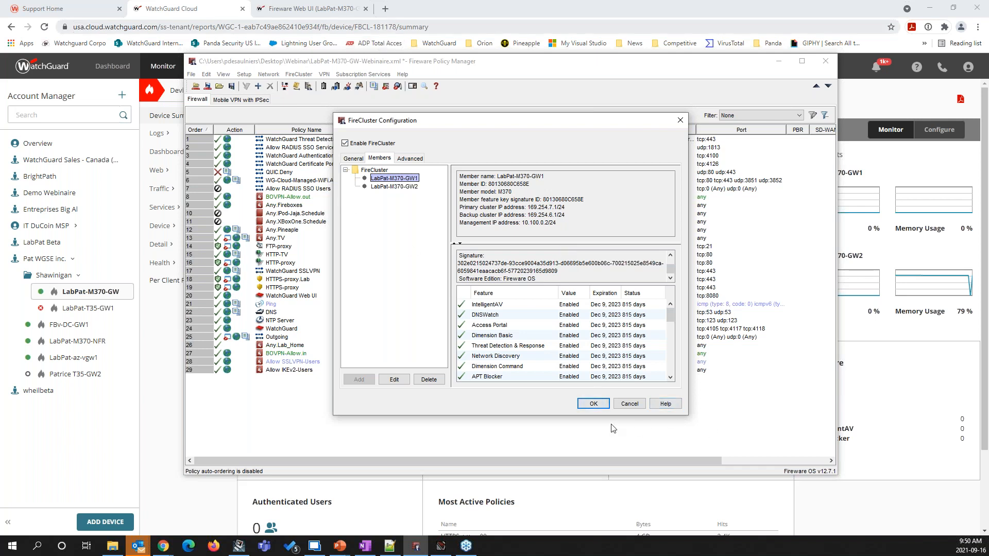
left_click(625, 406)
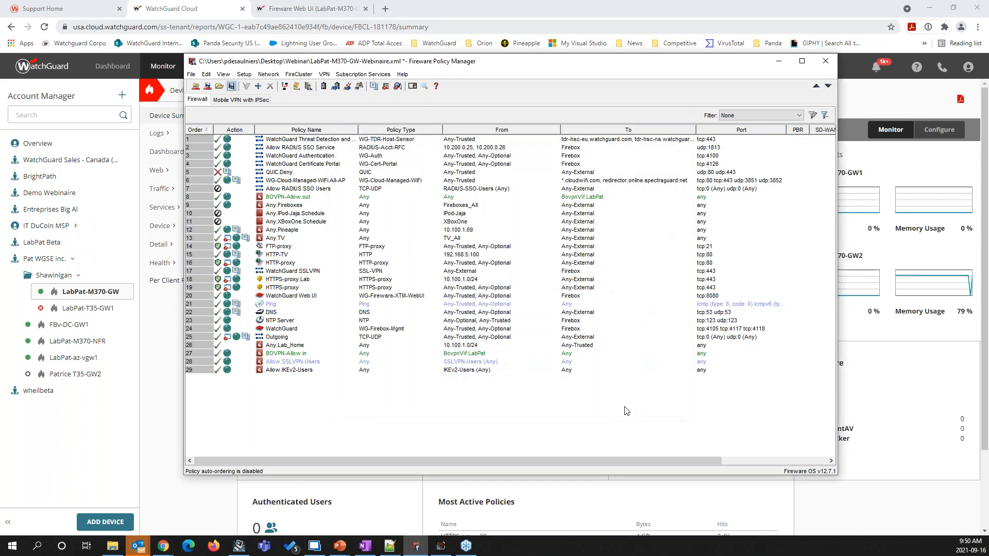
Review the interface list and VLAN settings in the network configuration, discard the dialog and minimize Policy Manager
left_click(269, 74)
left_click(282, 88)
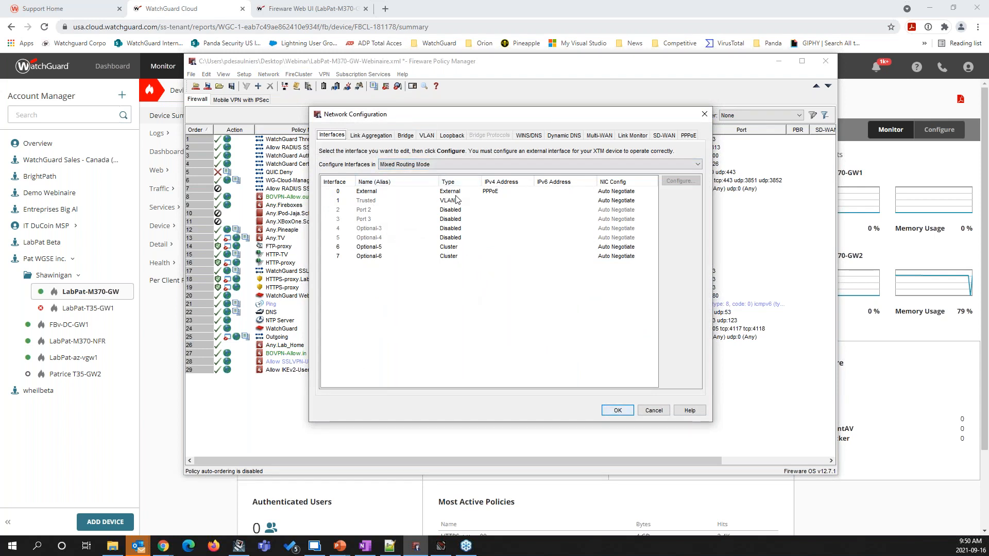
left_click(421, 136)
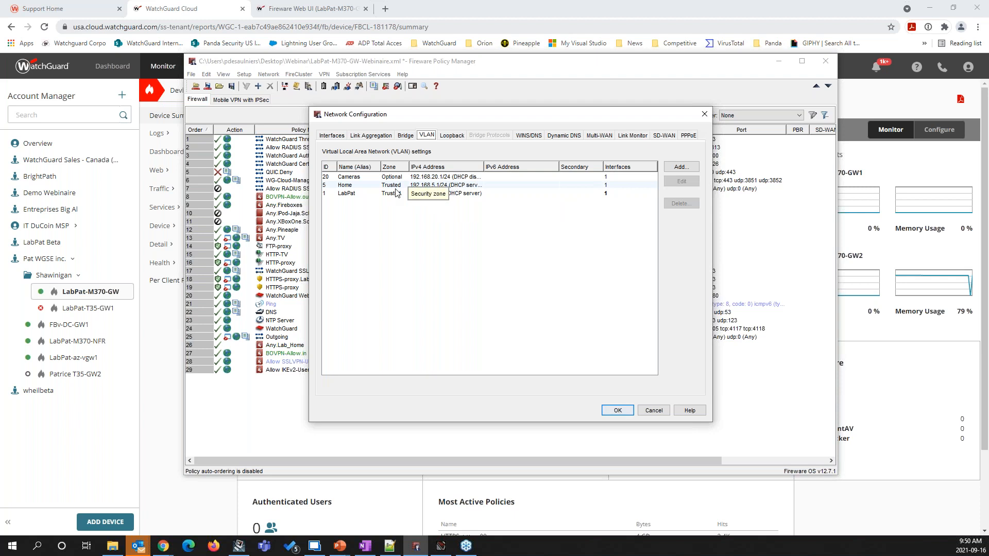
left_click(659, 412)
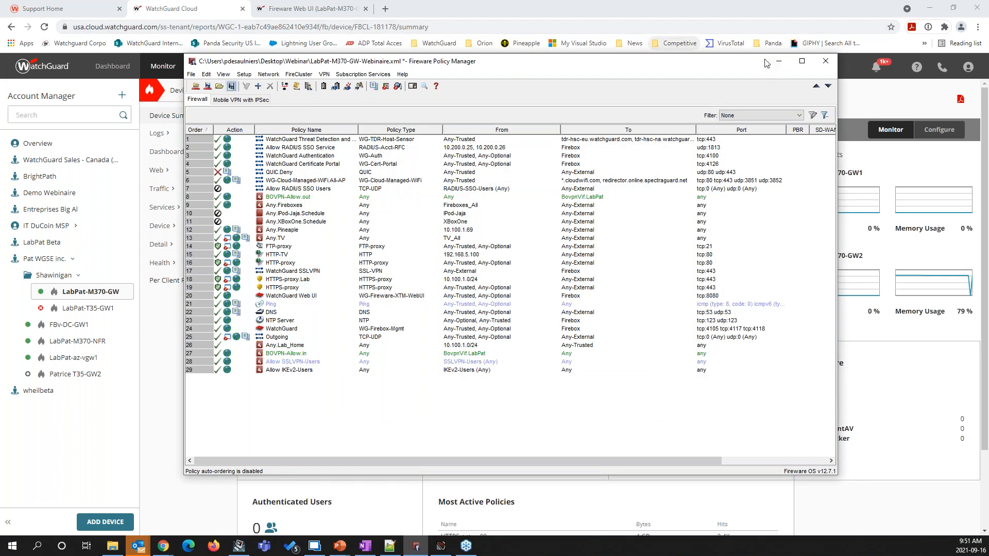
left_click(779, 61)
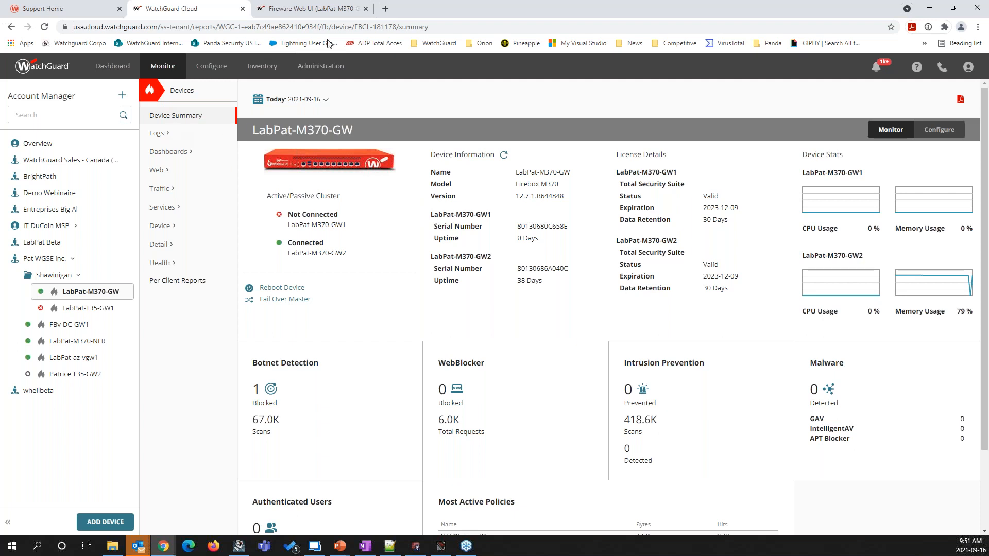
In WatchGuard Cloud, view both pages of notification rules for the Pat WGSE inc. account
left_click(315, 71)
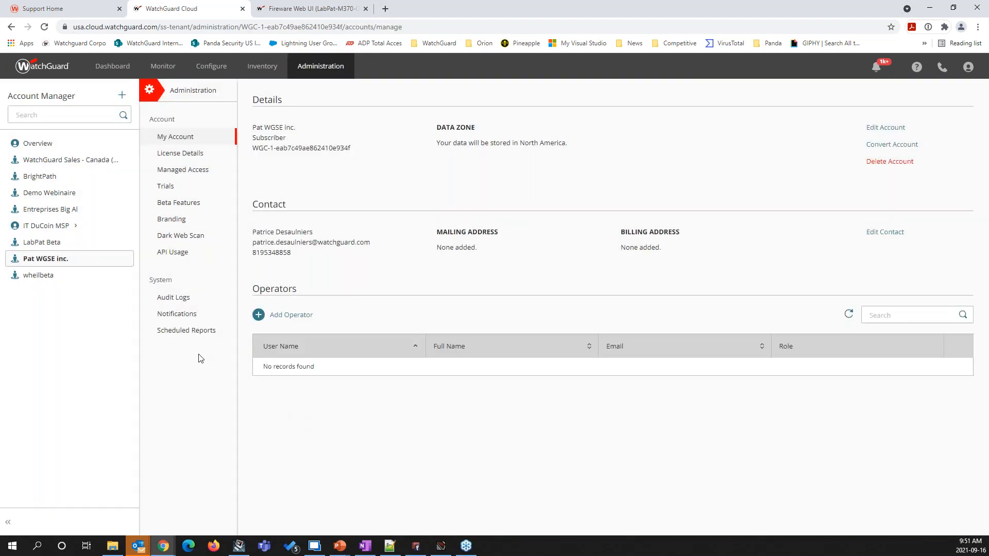
left_click(175, 314)
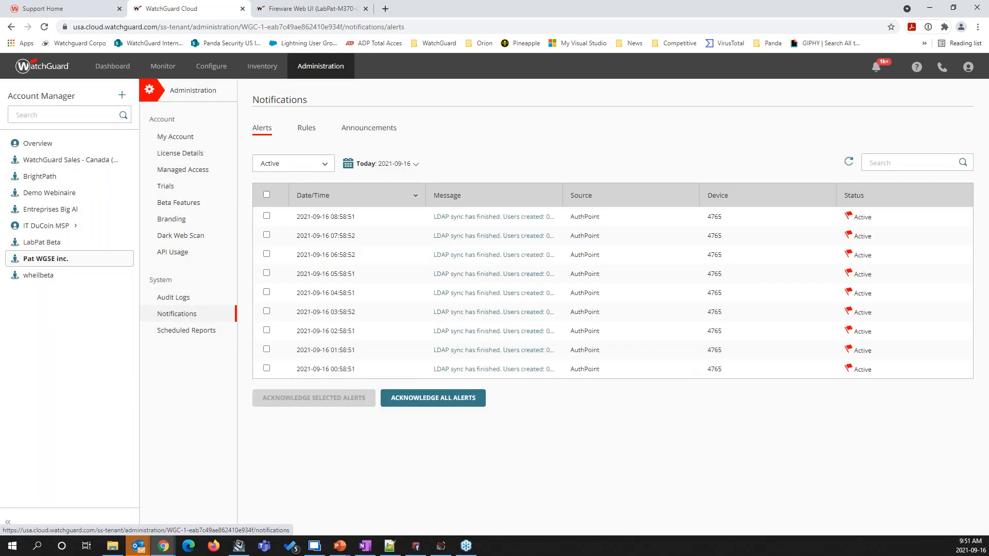
left_click(307, 130)
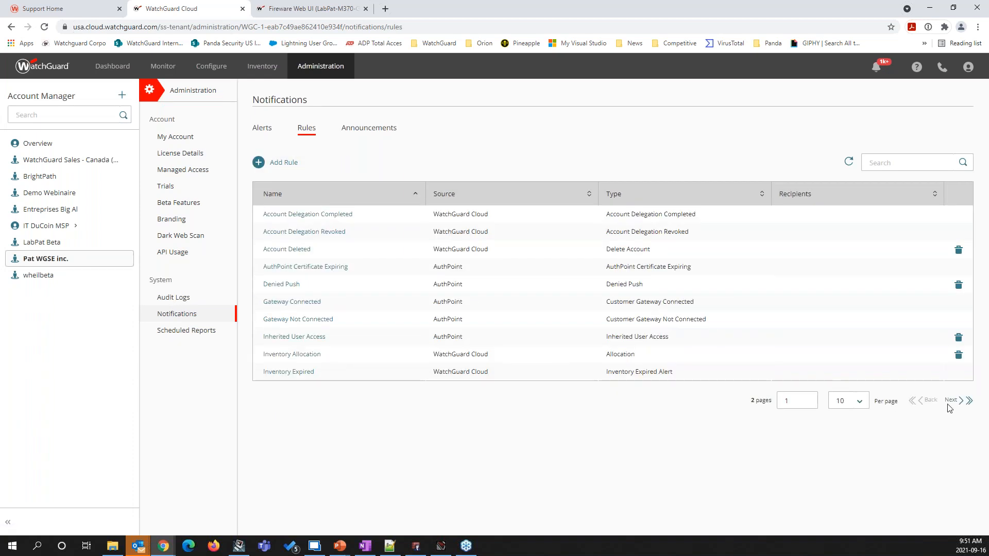
left_click(962, 401)
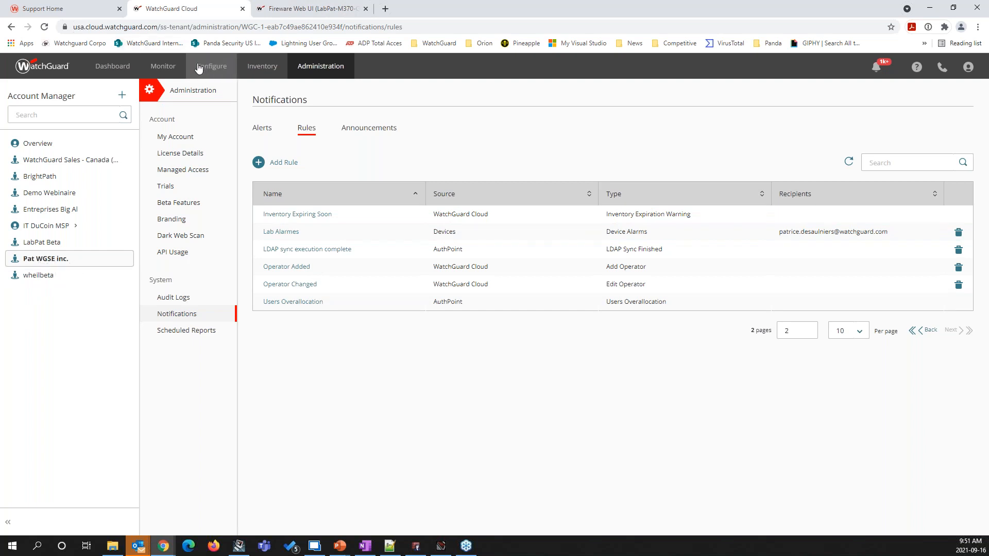
Show the configuration settings of LabPat-M370-GW from the Shawinigan folder, including its FireCluster logging and removal options
mouse_move(211, 68)
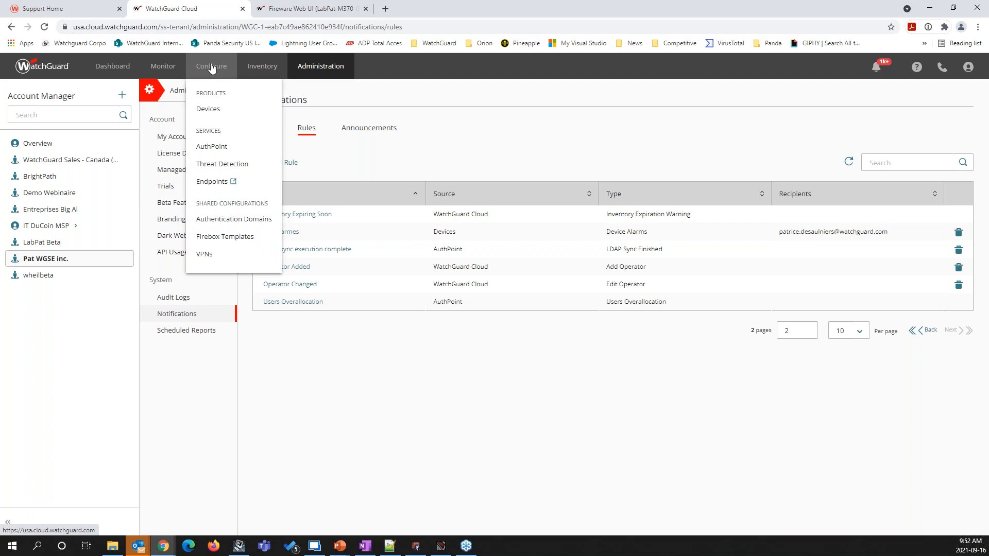
left_click(226, 110)
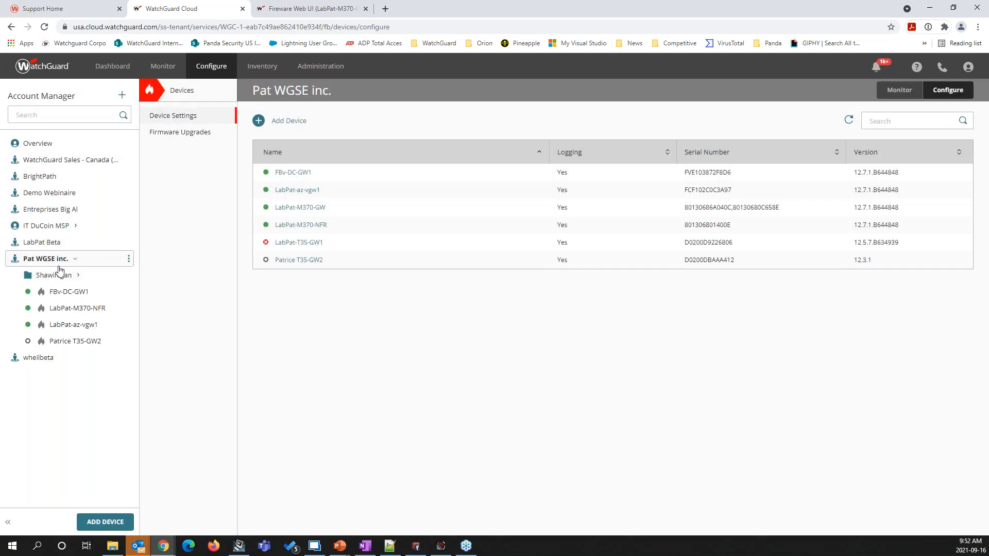
left_click(60, 274)
left_click(118, 293)
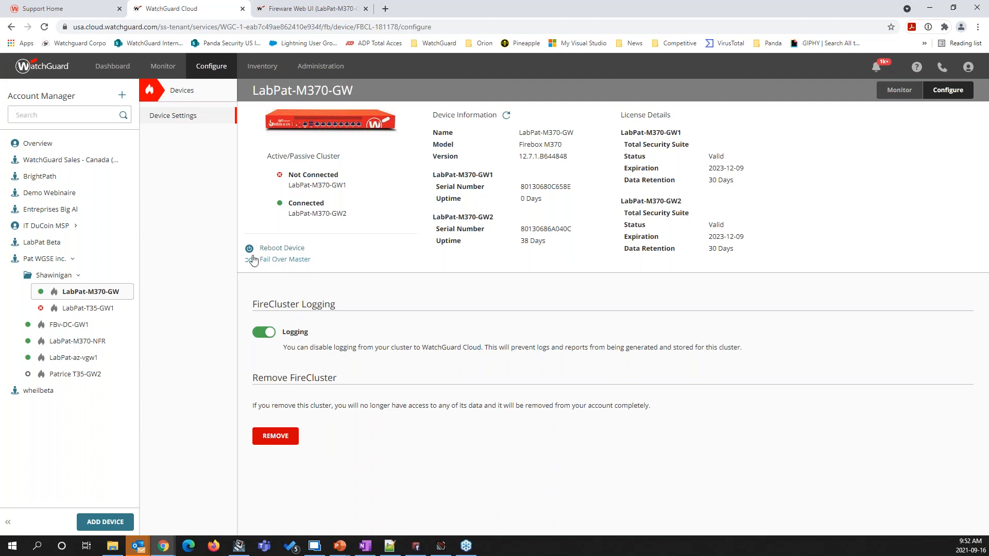
Start a firmware upgrade for Pat WGSE inc. with version 12.5.8.B644371 and LabPat-T35-GW1, continuing to the scheduling stage
left_click(45, 259)
left_click(180, 132)
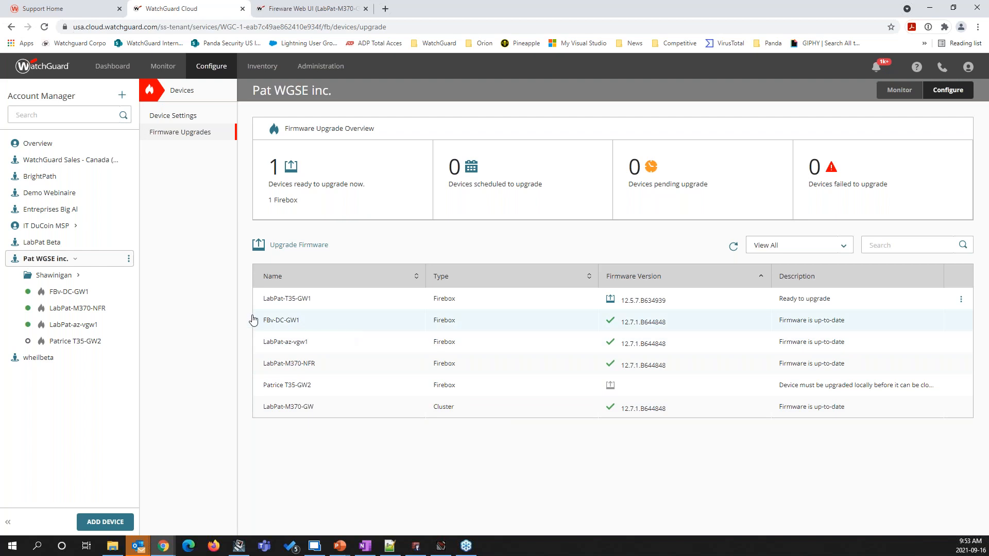
left_click(292, 246)
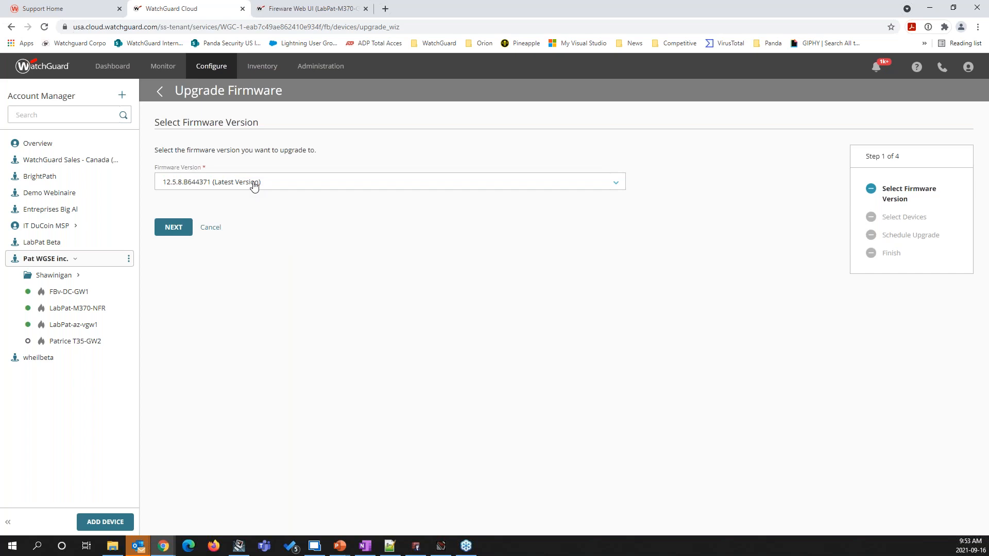
left_click(175, 227)
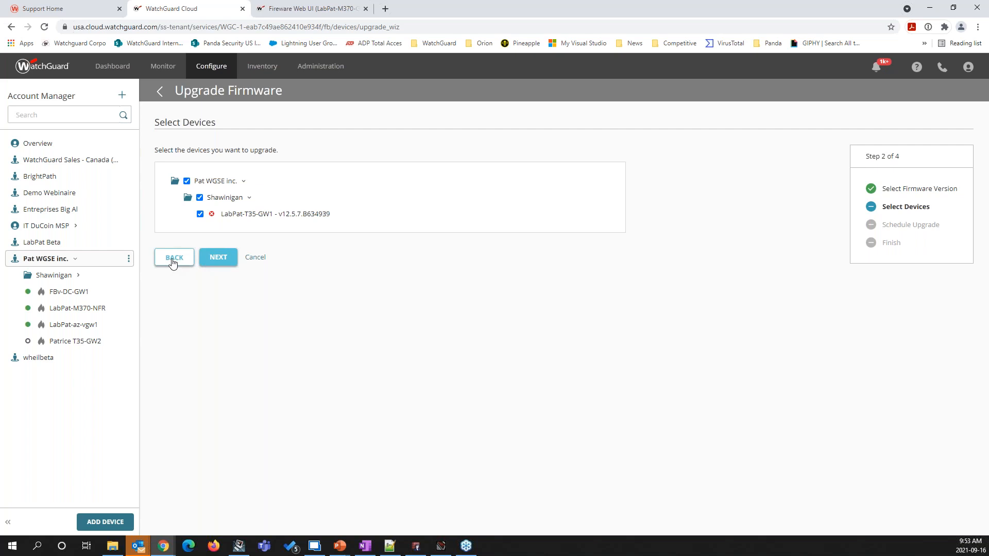
left_click(213, 261)
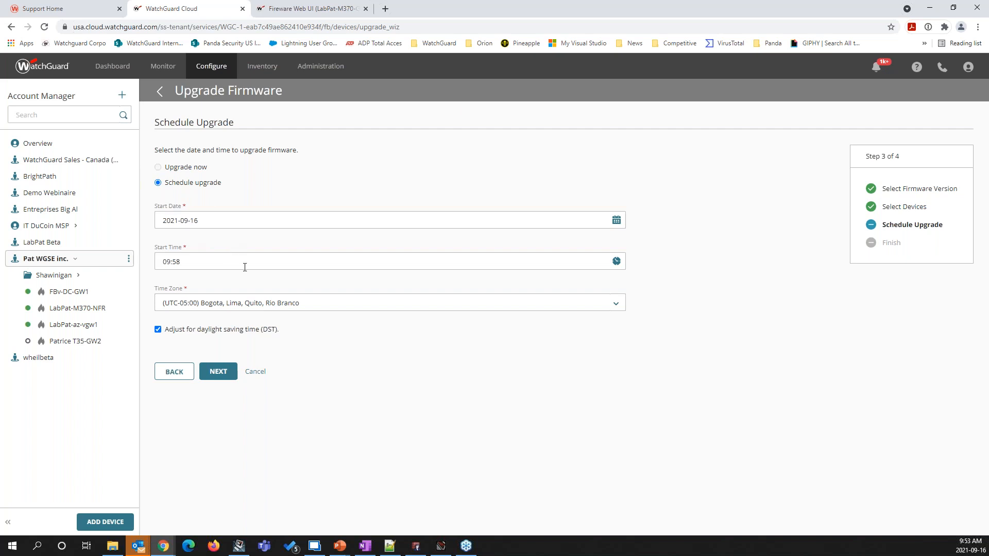
Set the scheduled upgrade's time zone to (UTC-05:00) Eastern Time (US & Canada), and switch to the PowerPoint slide show
left_click(274, 303)
scroll(238, 415, "up", 4)
scroll(238, 415, "down", 3)
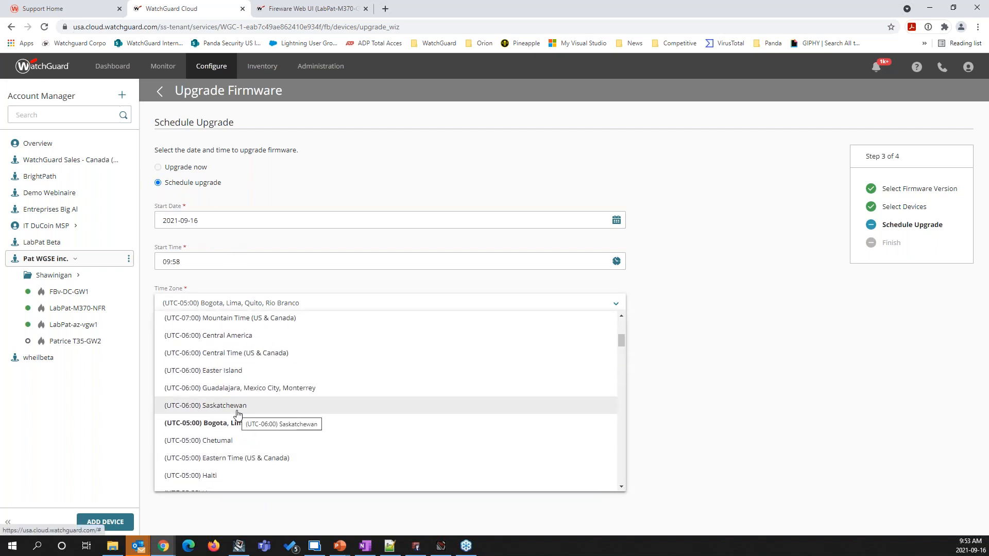
left_click(260, 459)
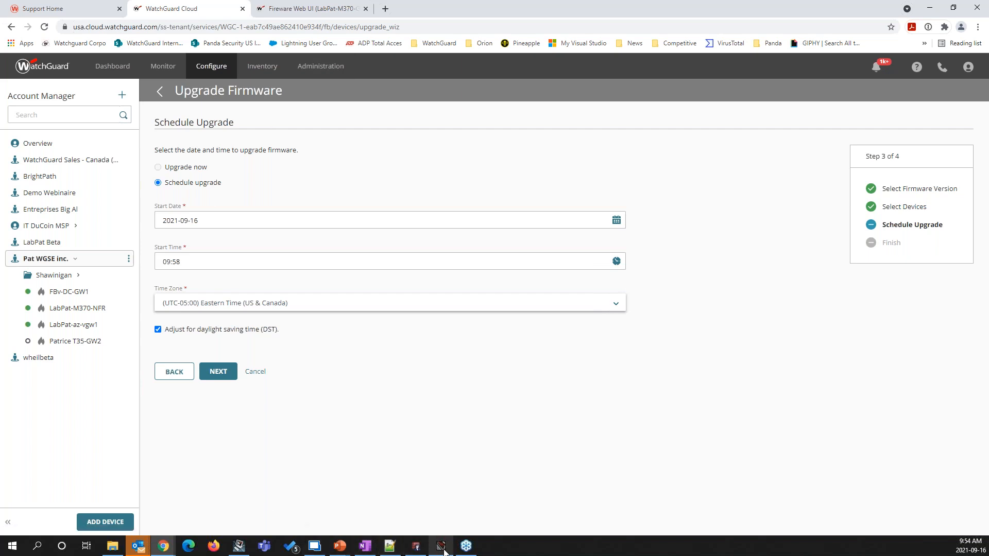
mouse_move(344, 547)
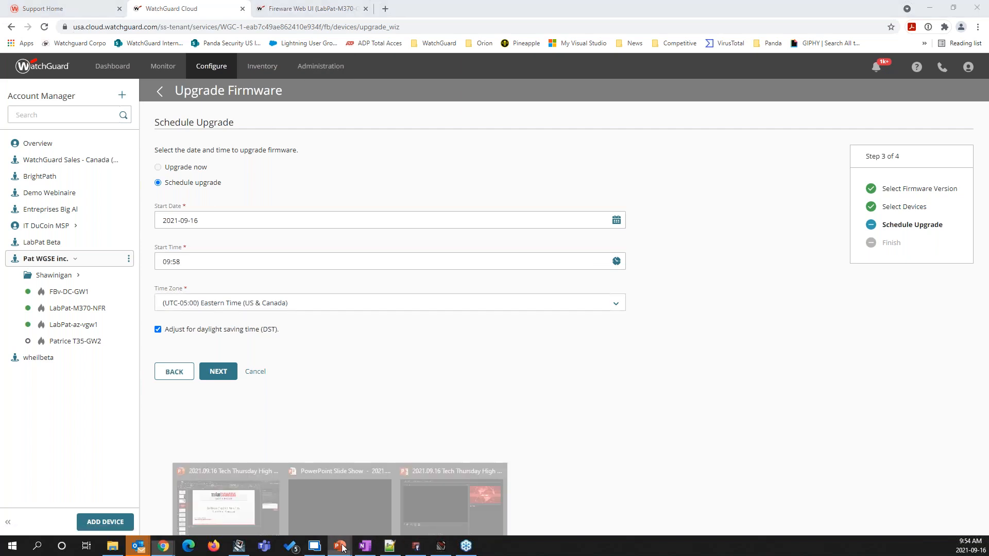
left_click(345, 512)
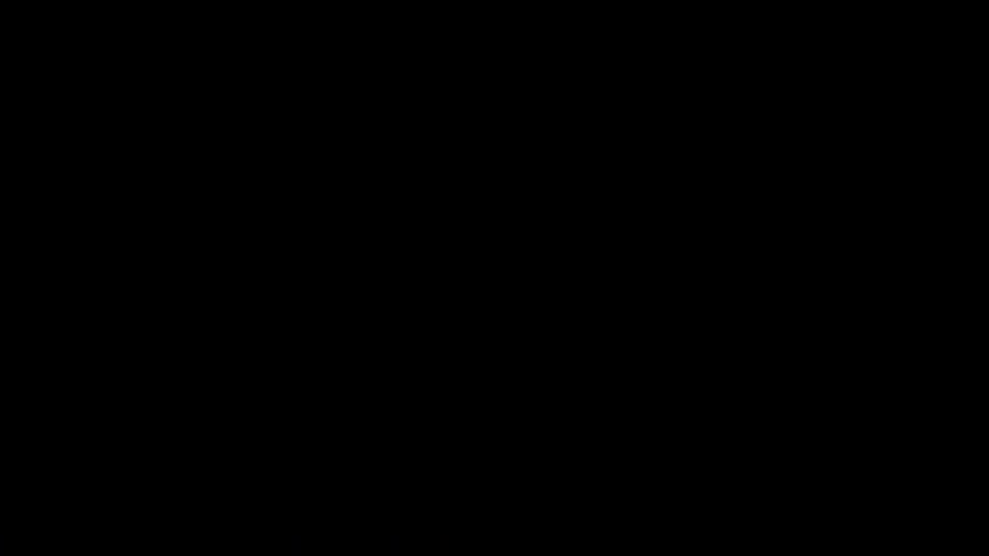